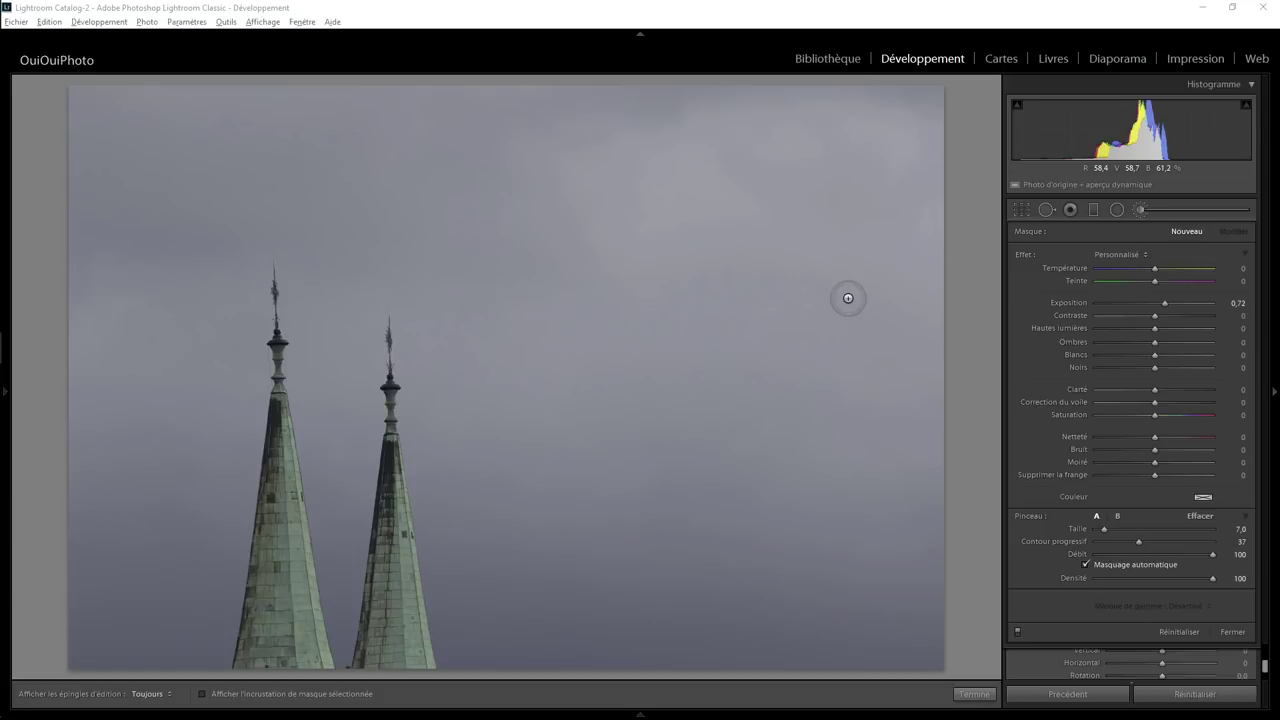
Step: Straighten the photo to a 0.70 angle and tighten the crop from the top-right corner
{"action": "left_click", "coordinate": [1019, 211]}
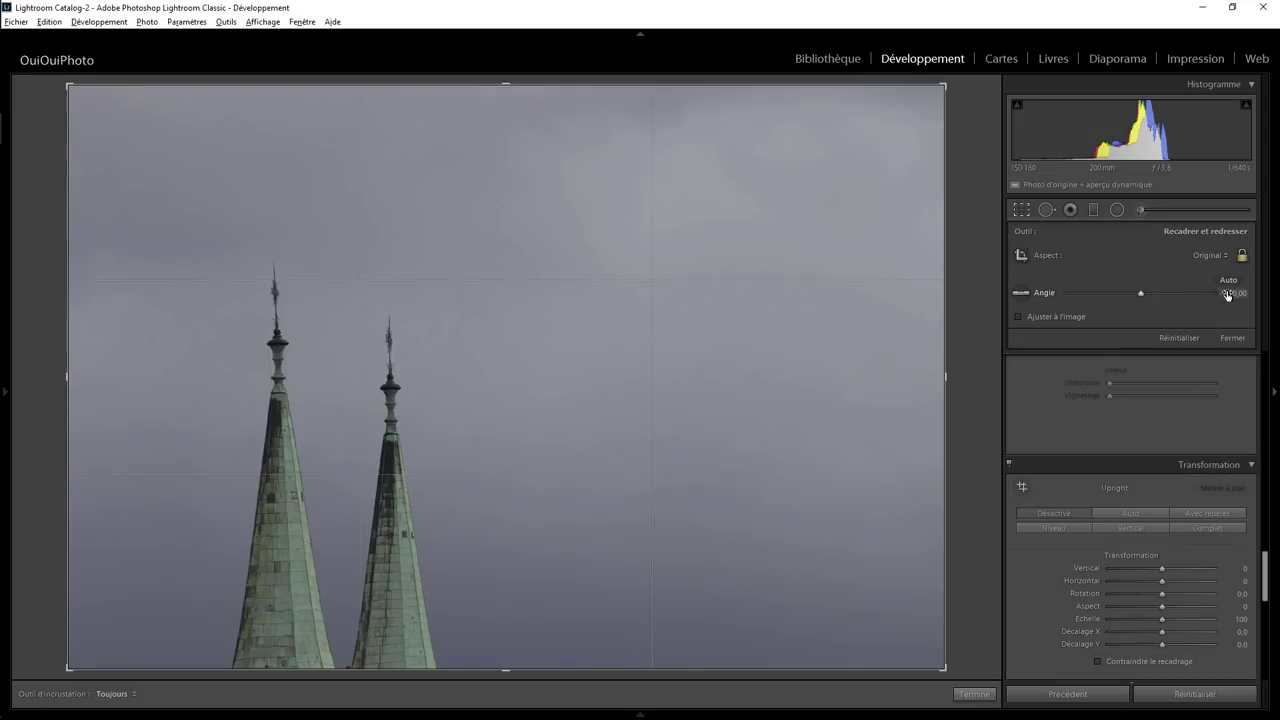
{"action": "left_click_drag", "start_coordinate": [1230, 293], "coordinate": [1248, 293]}
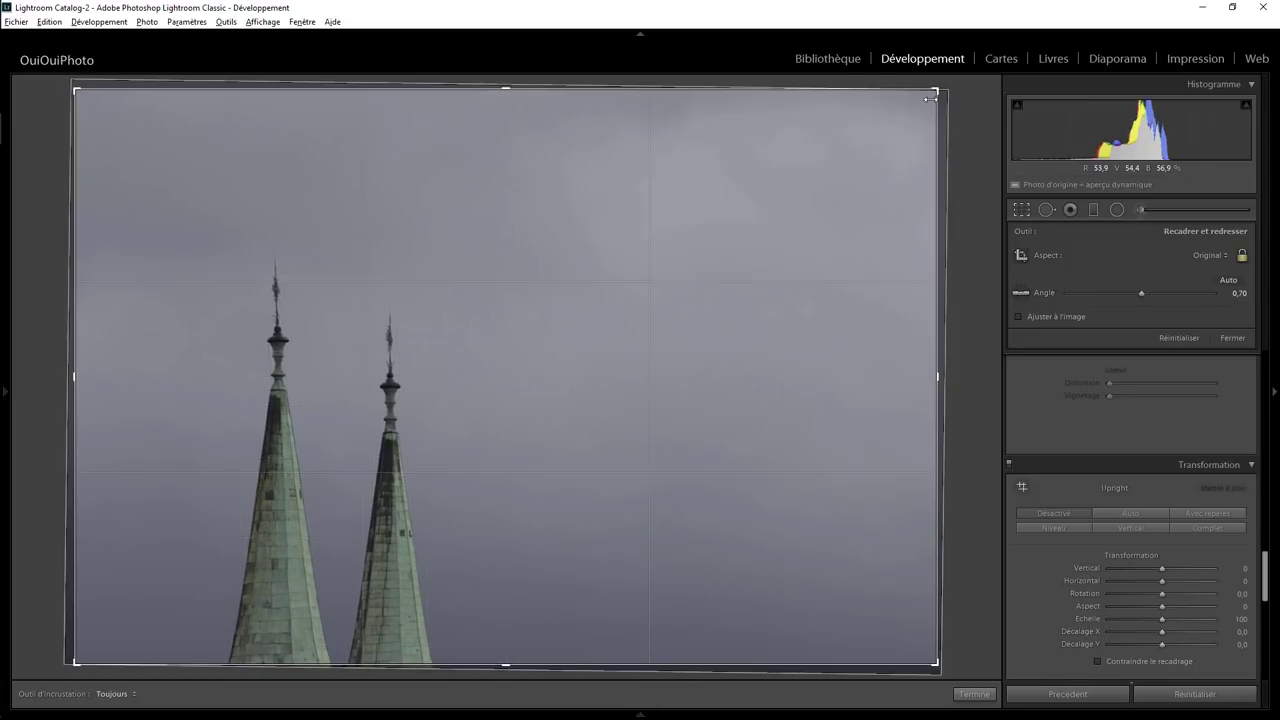
{"action": "left_click_drag", "start_coordinate": [928, 97], "coordinate": [904, 116]}
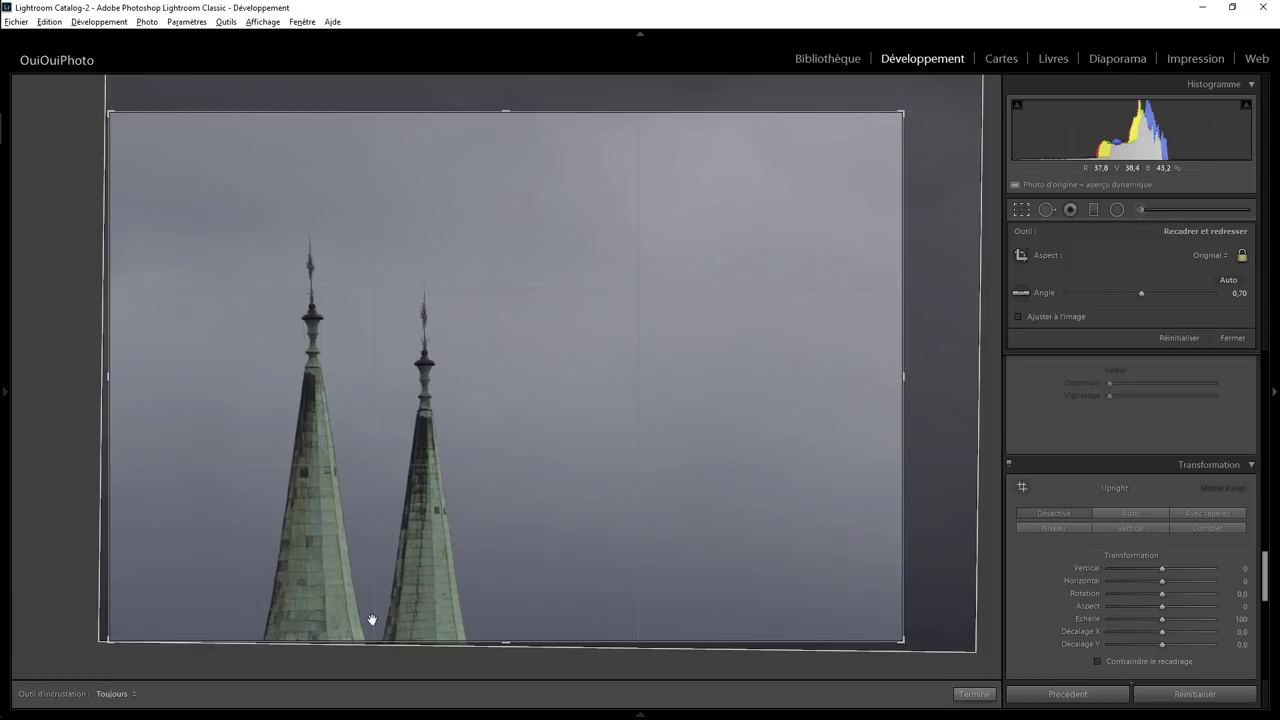
{"action": "left_click", "coordinate": [974, 694]}
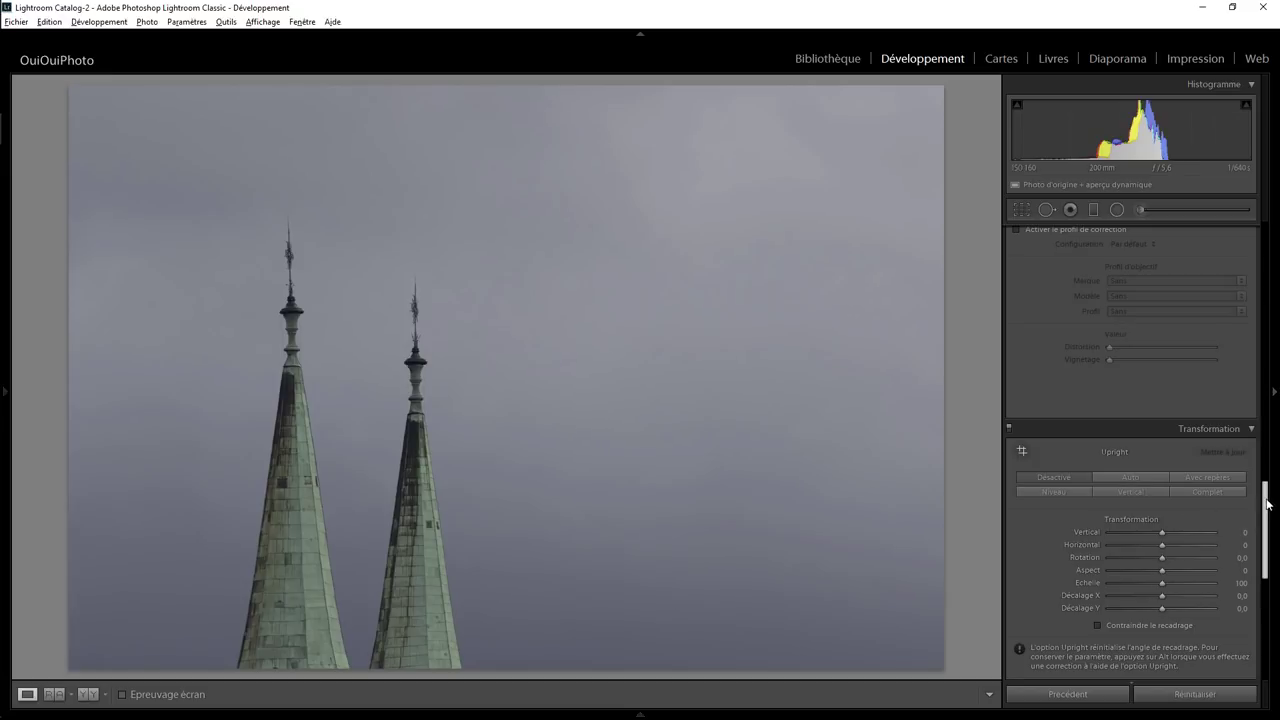
Step: Set Dehaze to +40 in Effects and Clarity to +39 in Basic
{"action": "left_click_drag", "start_coordinate": [1268, 504], "coordinate": [1267, 604]}
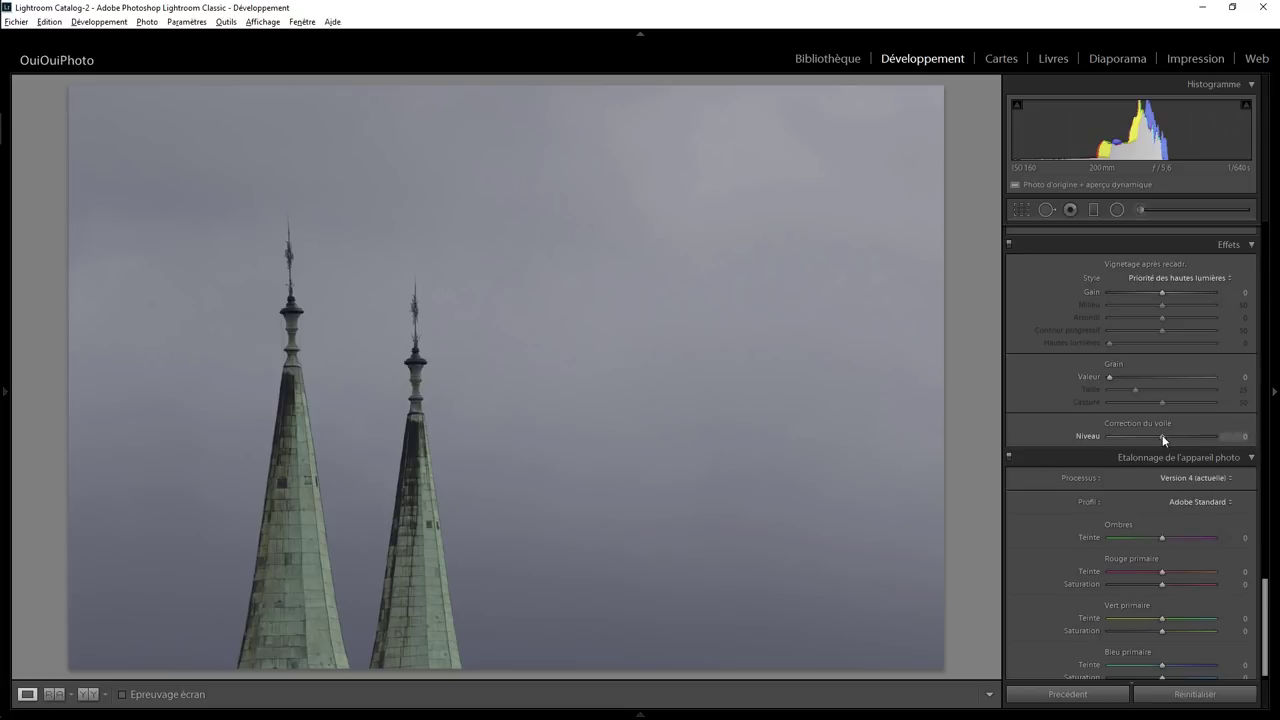
{"action": "left_click_drag", "start_coordinate": [1163, 437], "coordinate": [1184, 437]}
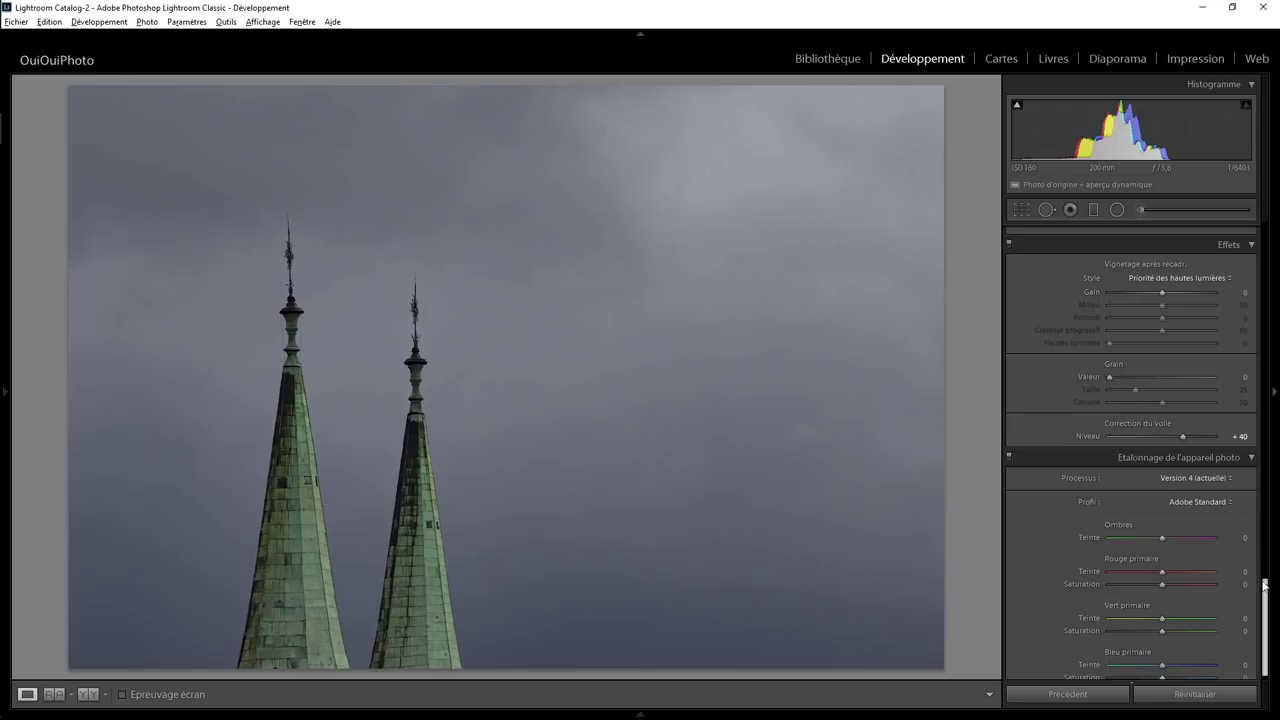
{"action": "left_click_drag", "start_coordinate": [1266, 585], "coordinate": [1270, 150]}
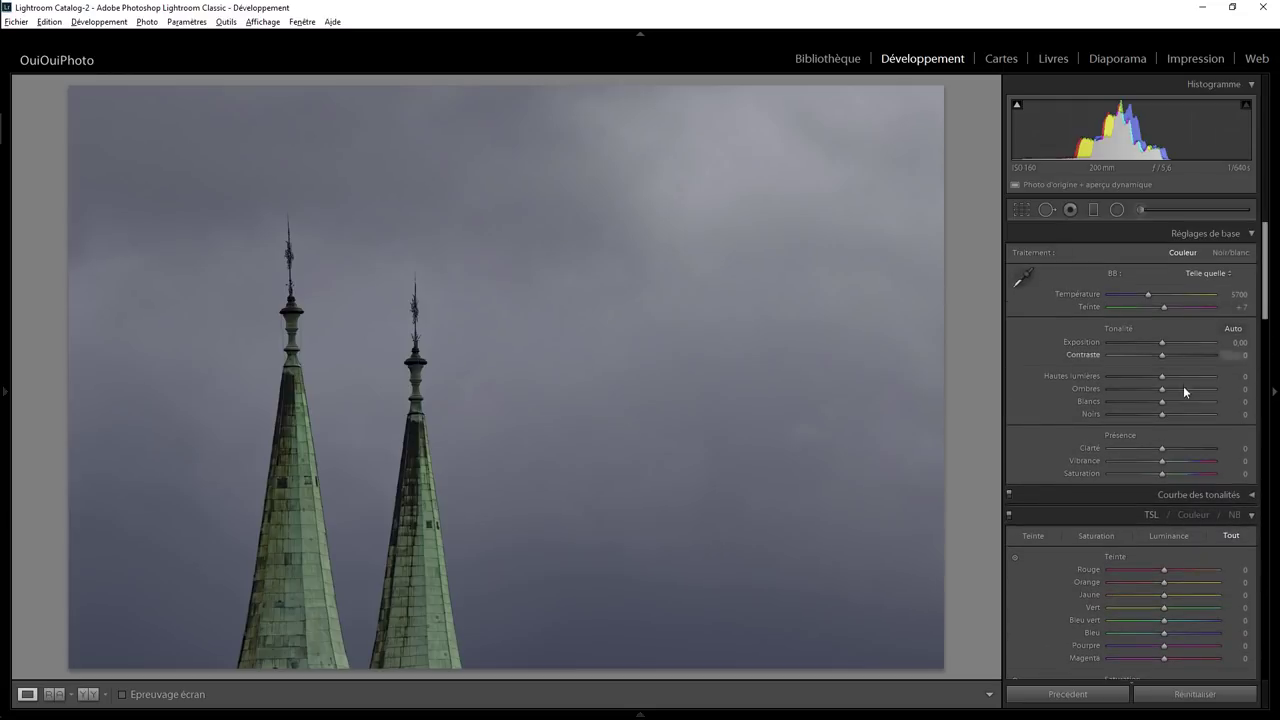
{"action": "left_click_drag", "start_coordinate": [1163, 449], "coordinate": [1182, 449]}
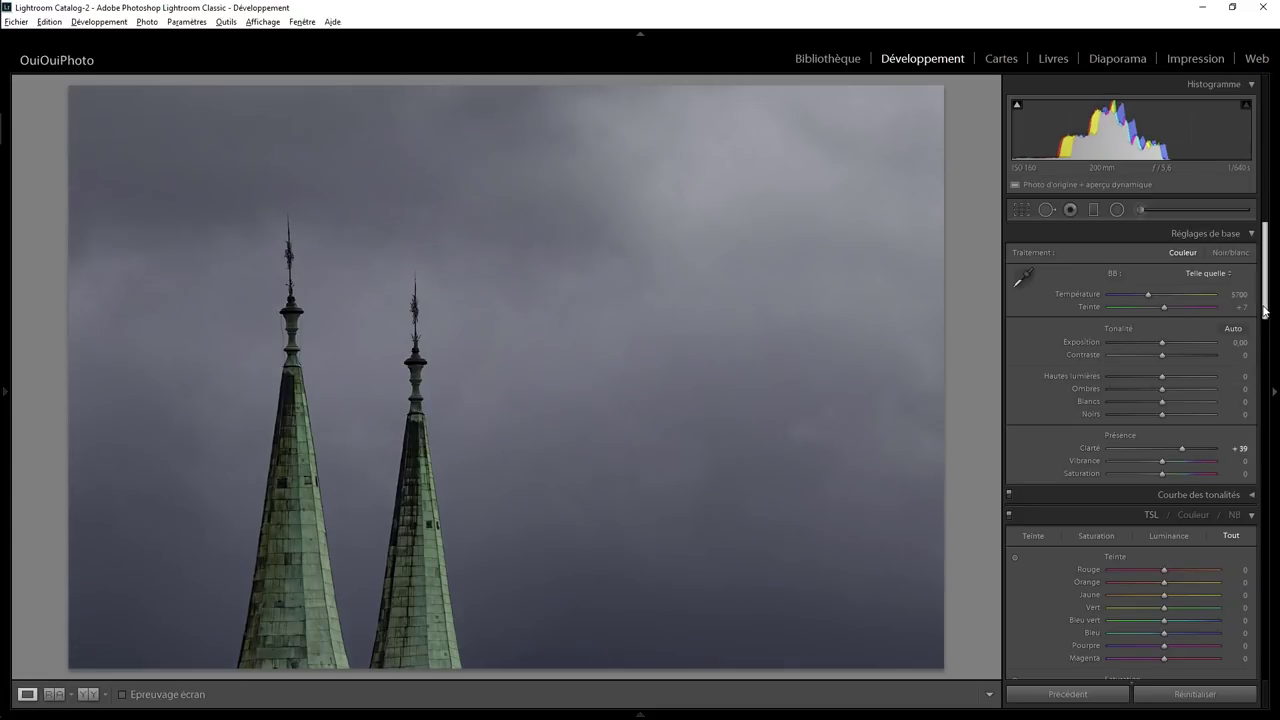
Step: Set Detail luminance noise reduction to 22 to smooth the sky
{"action": "left_click_drag", "start_coordinate": [1267, 310], "coordinate": [1268, 507]}
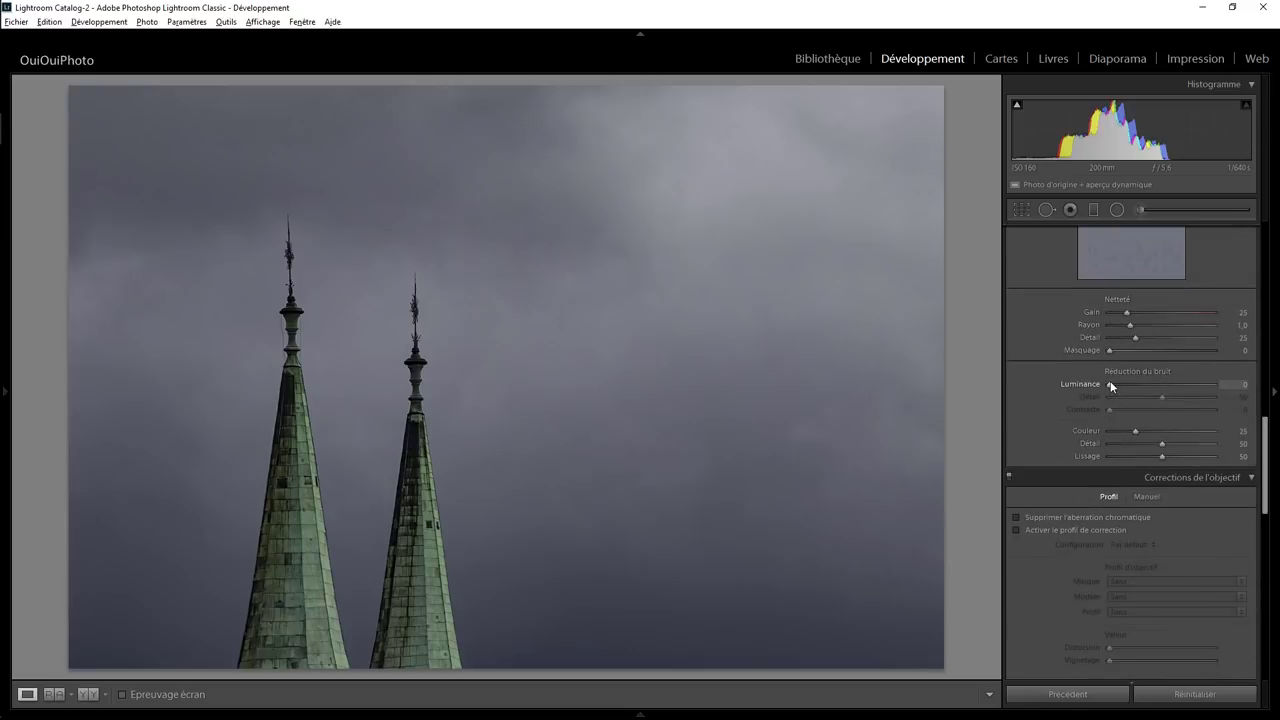
{"action": "left_click_drag", "start_coordinate": [1110, 385], "coordinate": [1118, 386]}
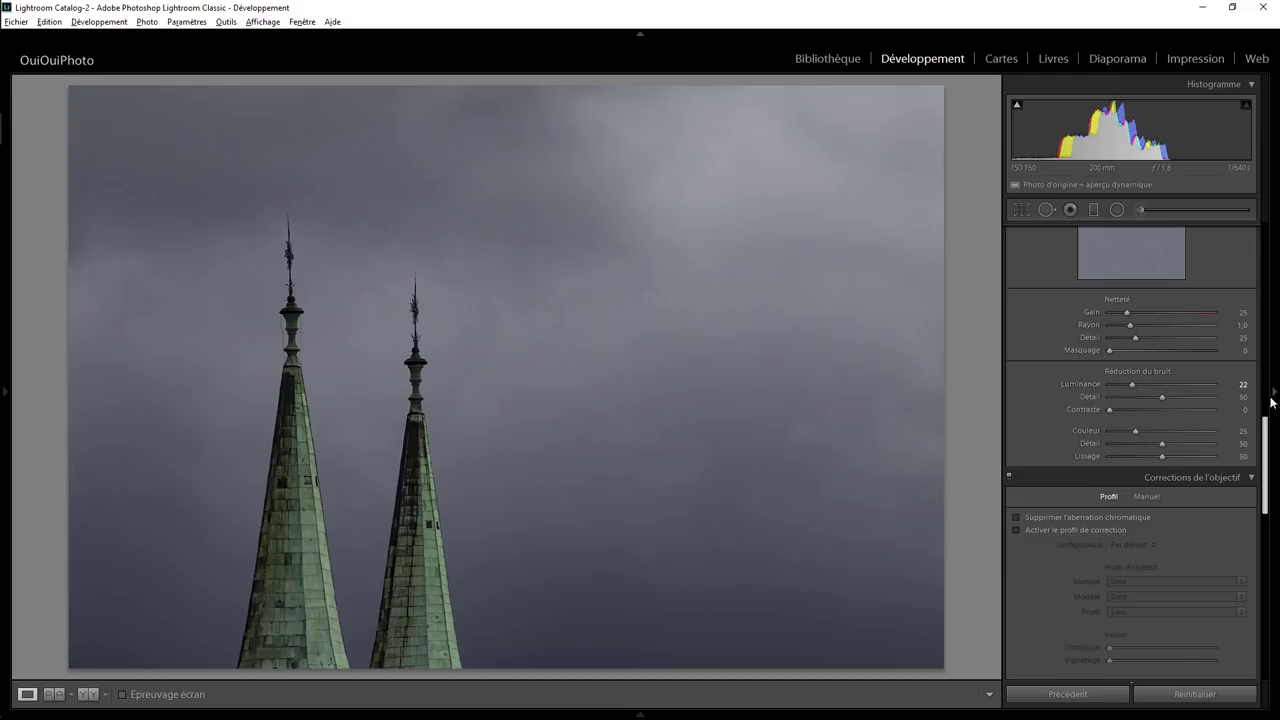
{"action": "left_click_drag", "start_coordinate": [1269, 425], "coordinate": [1270, 238]}
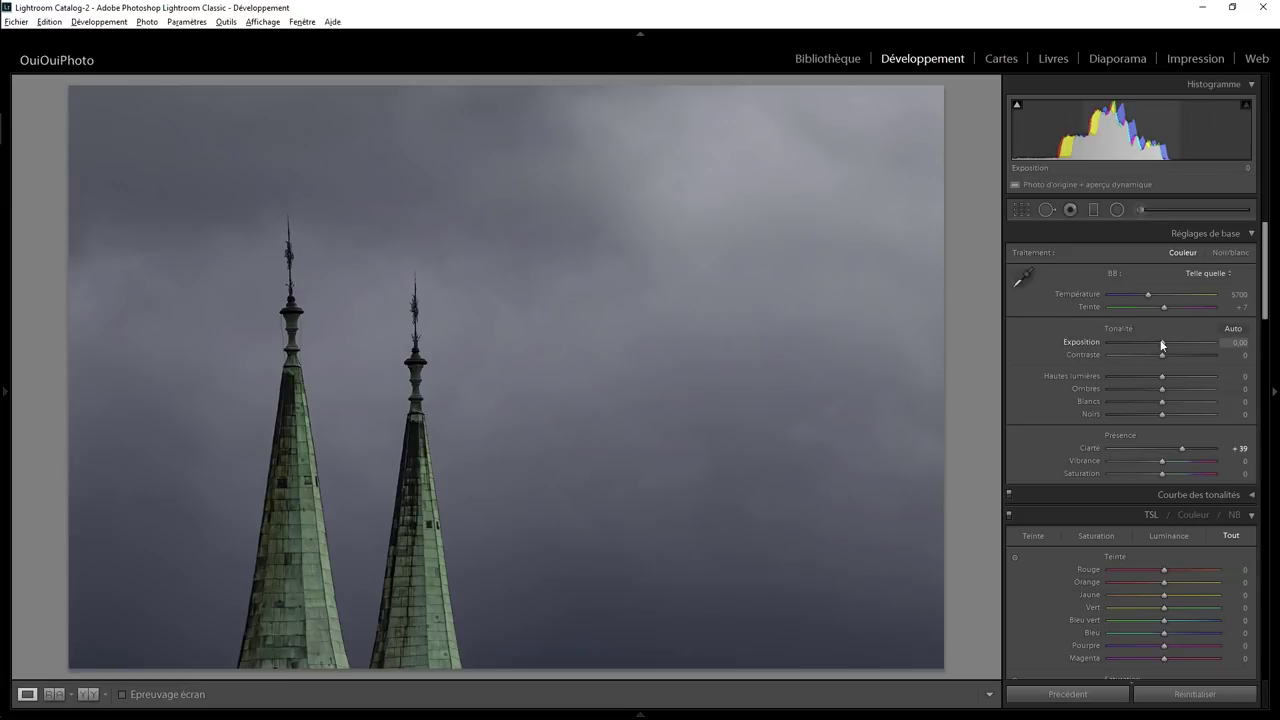
Step: Set Basic Exposure to +0.41, Contrast +45, Highlights +76 and Whites +30
{"action": "left_click_drag", "start_coordinate": [1160, 339], "coordinate": [1164, 341]}
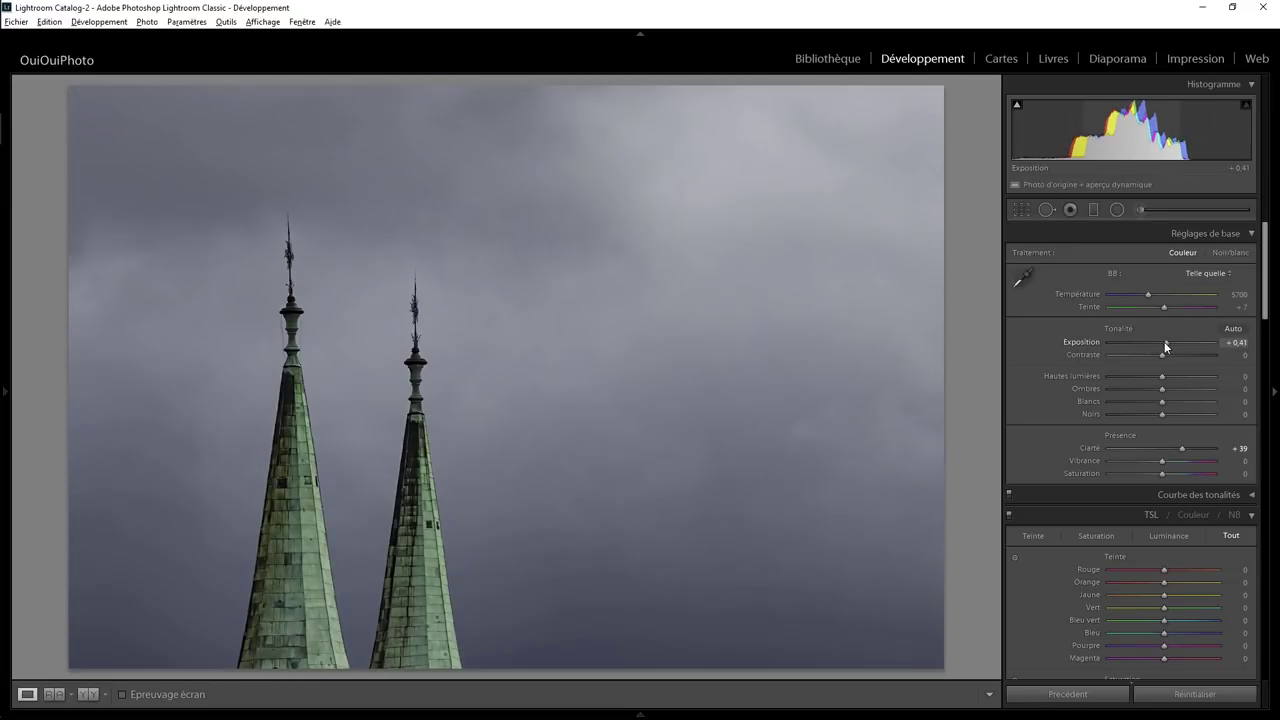
{"action": "left_click_drag", "start_coordinate": [1162, 354], "coordinate": [1184, 355]}
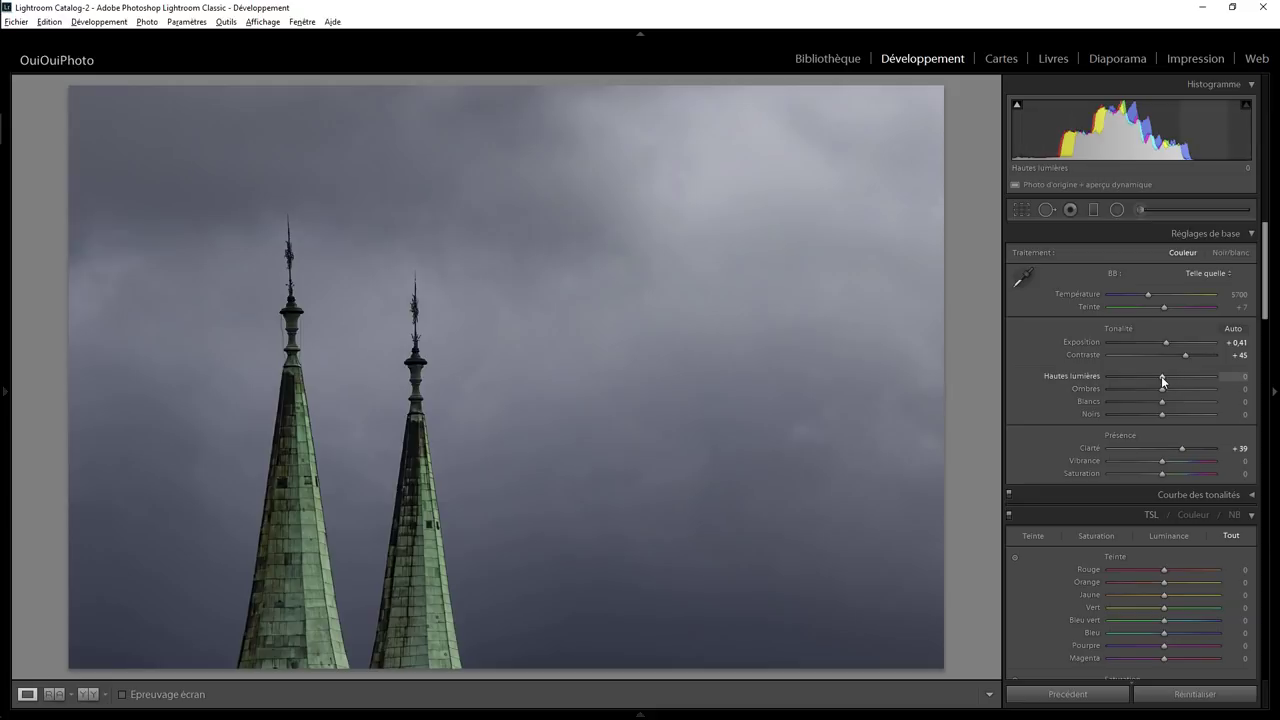
{"action": "left_click_drag", "start_coordinate": [1161, 376], "coordinate": [1201, 377]}
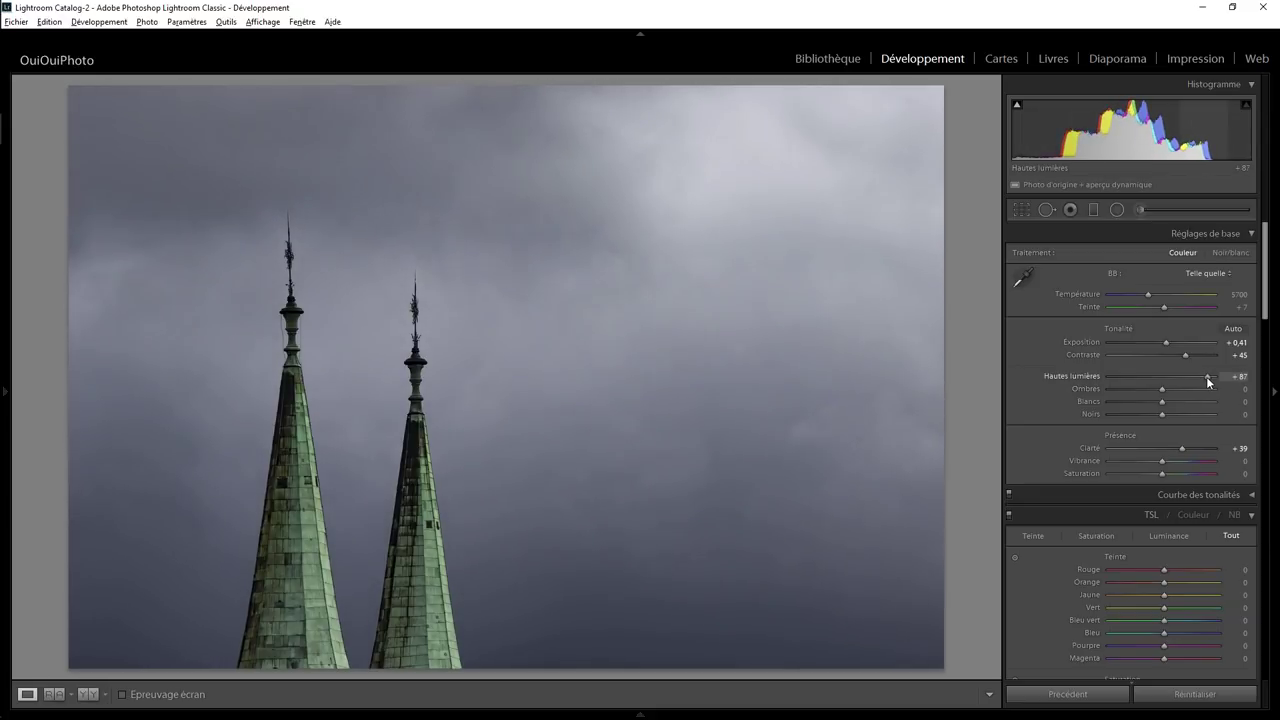
{"action": "left_click_drag", "start_coordinate": [1161, 403], "coordinate": [1177, 405]}
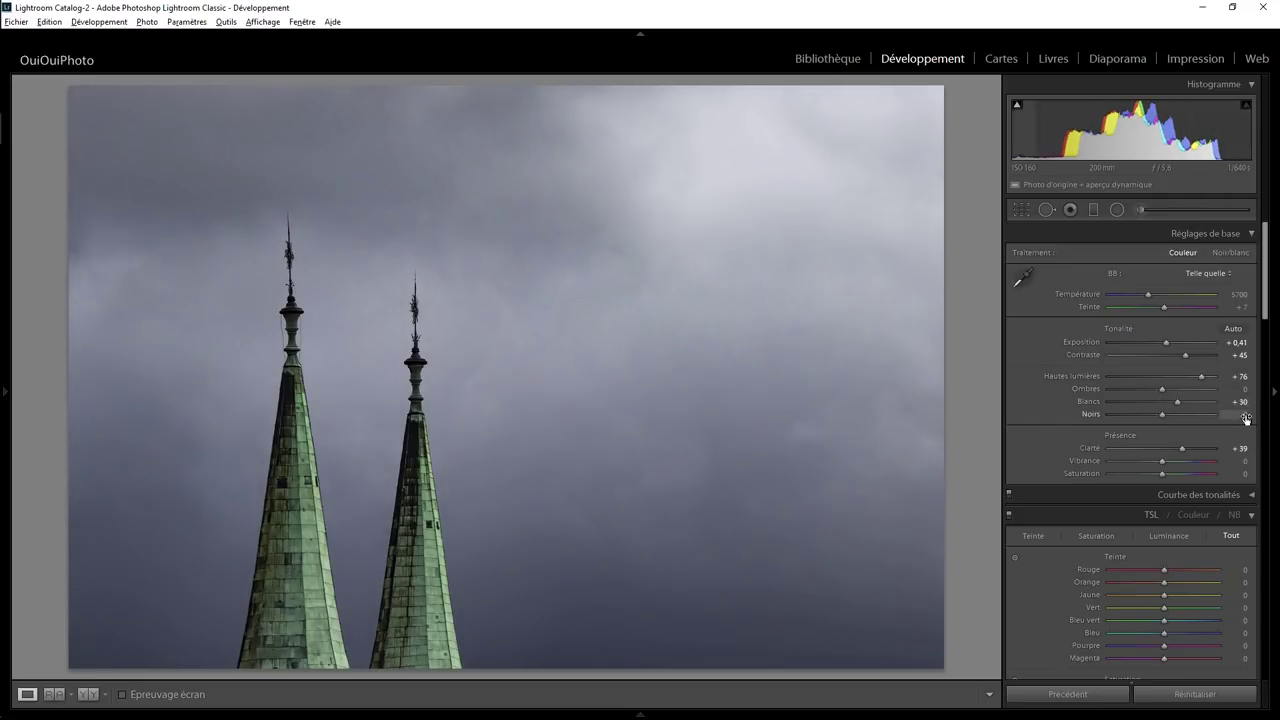
{"action": "mouse_move", "coordinate": [1266, 317]}
{"action": "left_mouse_down"}
{"action": "mouse_move", "coordinate": [1277, 549]}
{"action": "mouse_move", "coordinate": [1238, 601]}
{"action": "left_mouse_up"}
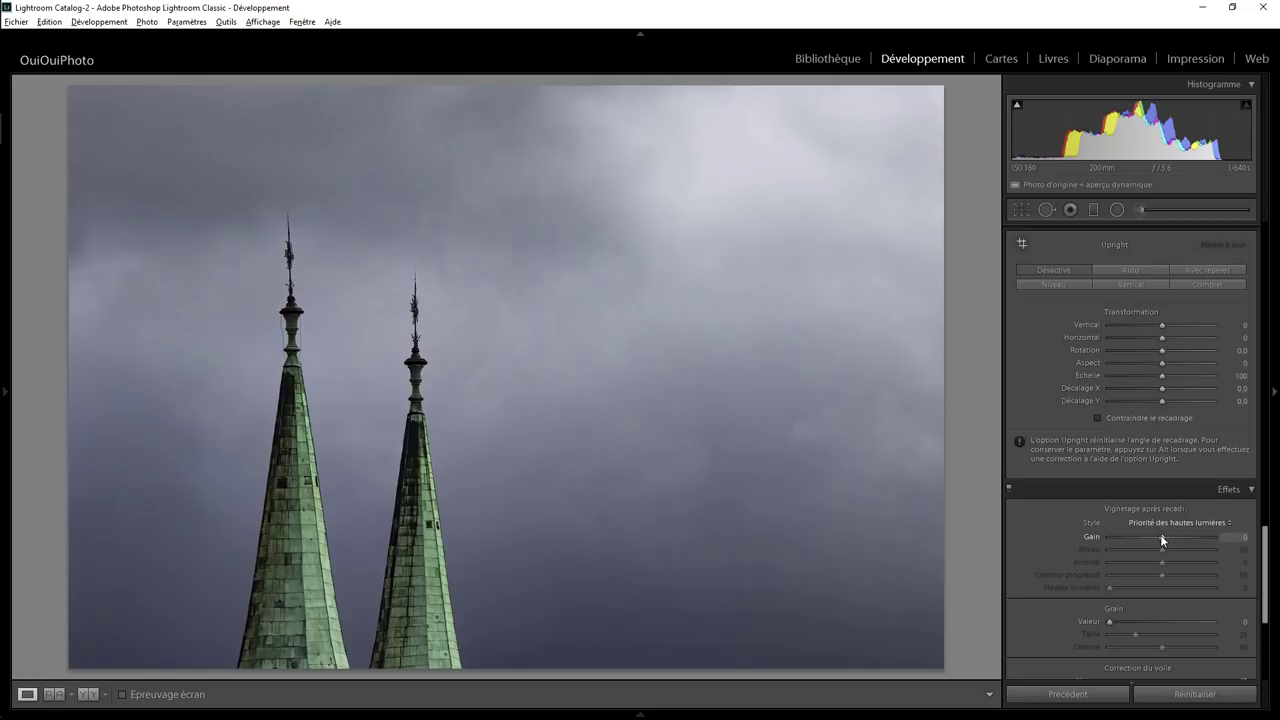
Step: Add a Highlight Priority post-crop vignette with Amount −29 and Midpoint 44
{"action": "left_click_drag", "start_coordinate": [1160, 534], "coordinate": [1146, 535]}
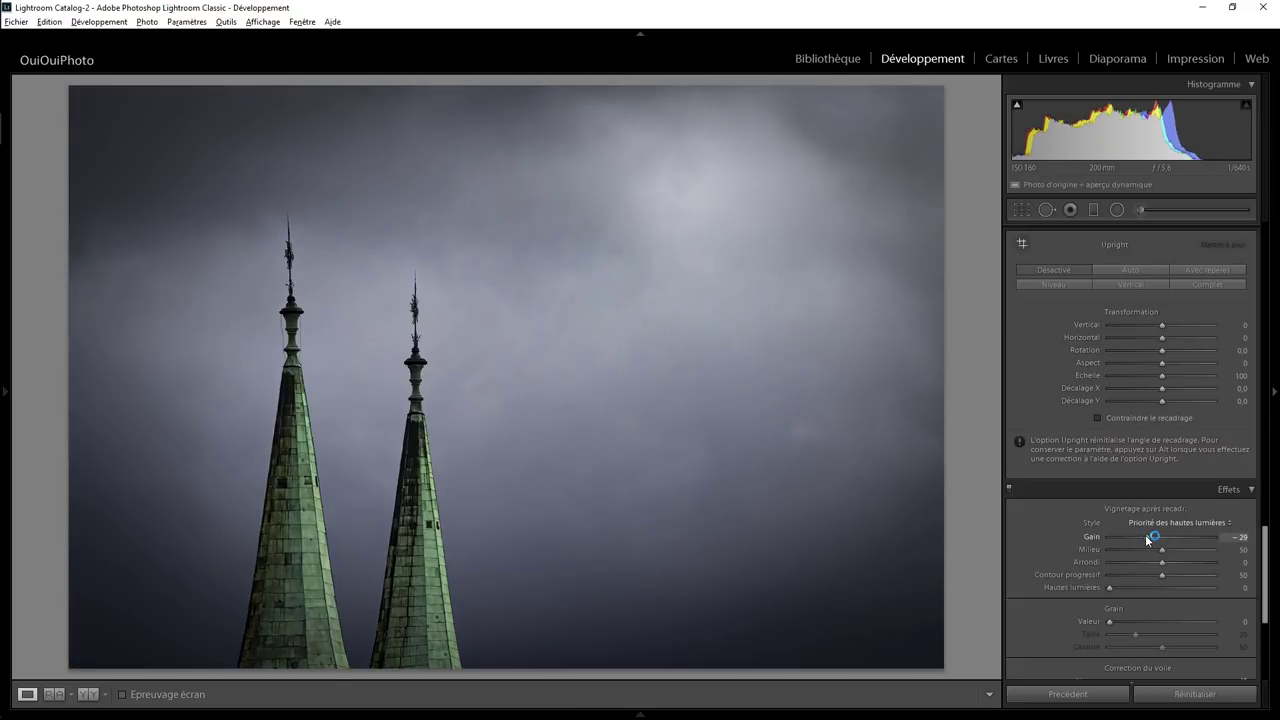
{"action": "left_click", "coordinate": [1163, 550]}
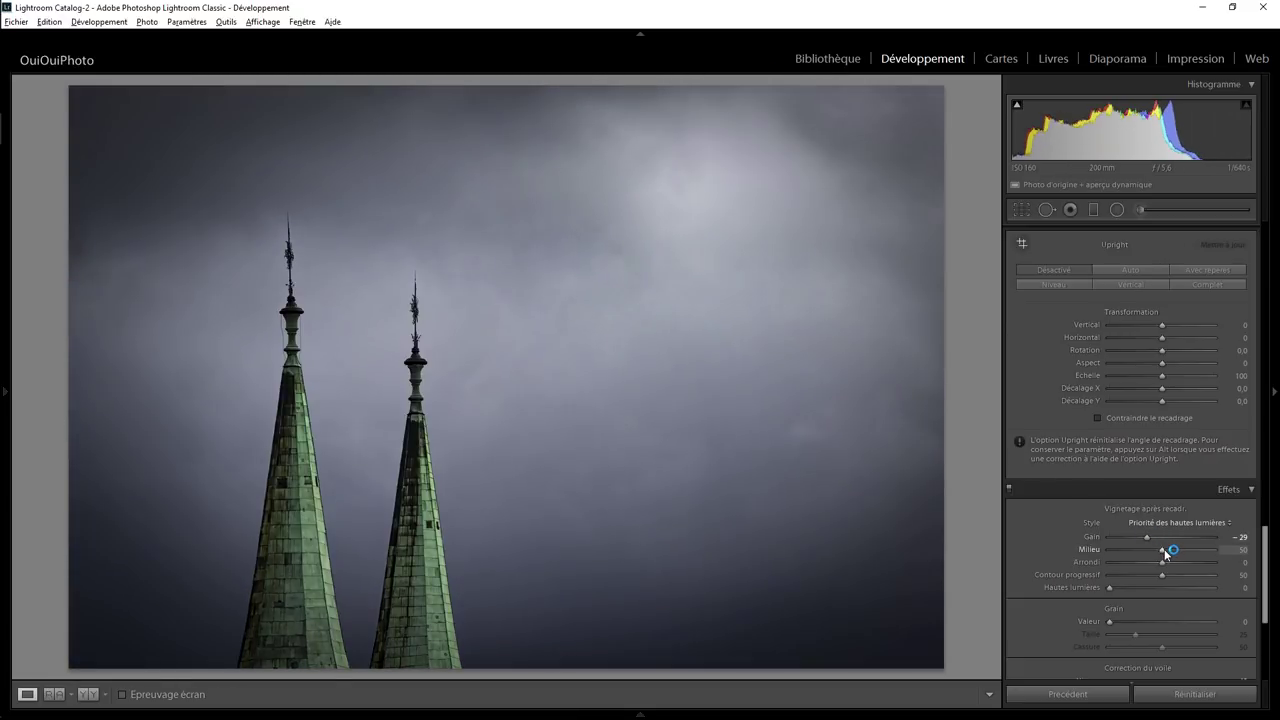
{"action": "left_click_drag", "start_coordinate": [1163, 550], "coordinate": [1157, 545]}
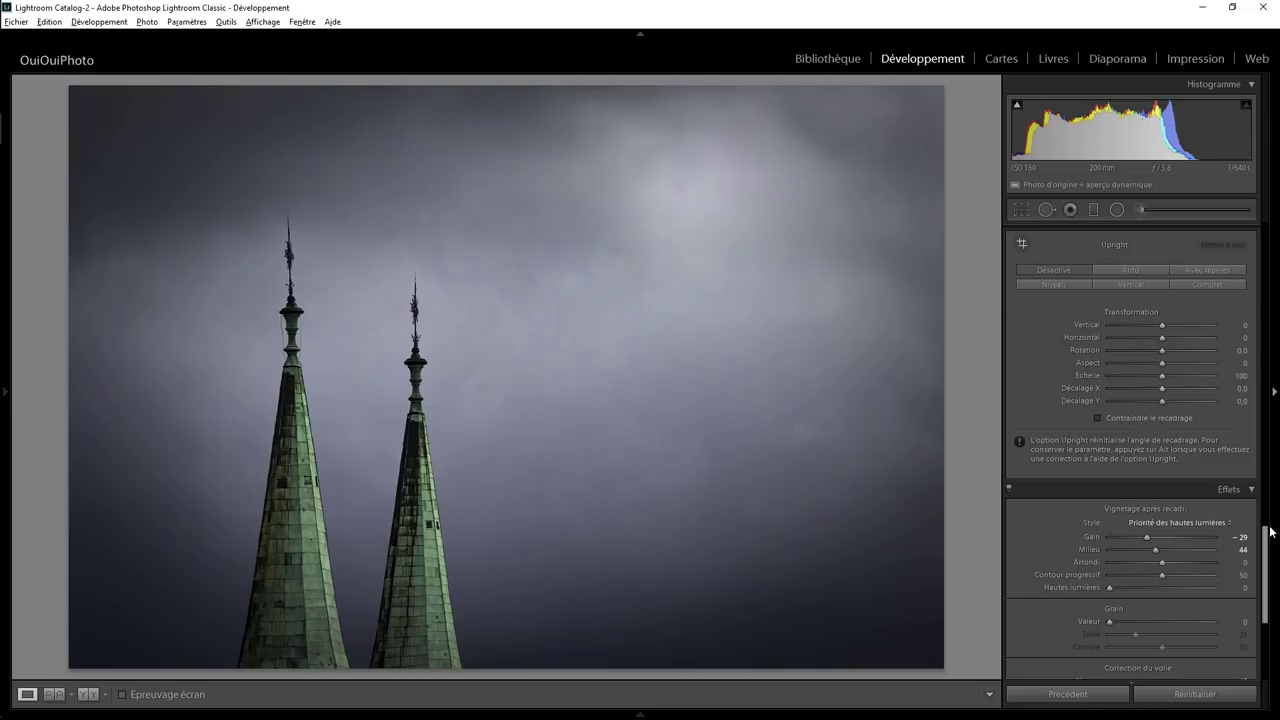
{"action": "mouse_move", "coordinate": [1267, 538]}
{"action": "left_mouse_down"}
{"action": "mouse_move", "coordinate": [1266, 568]}
{"action": "mouse_move", "coordinate": [1274, 317]}
{"action": "left_mouse_up"}
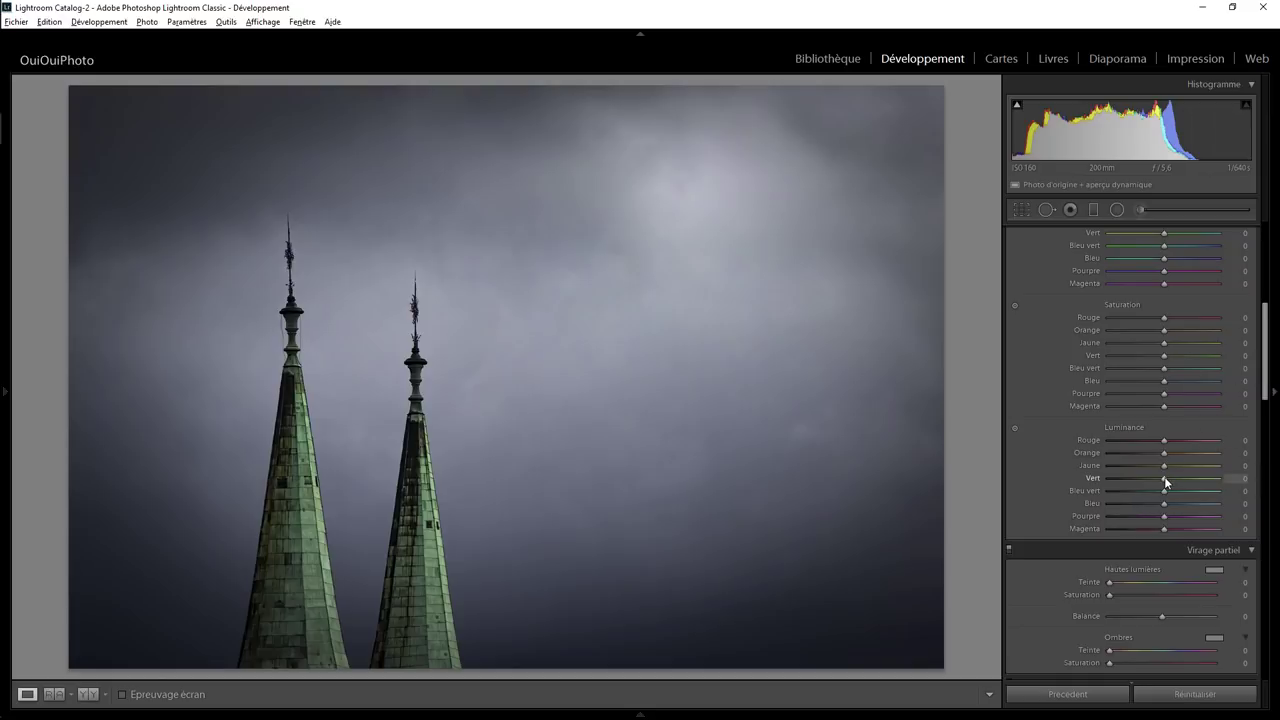
Step: Set HSL luminance to Green +100, Aqua +50 and Blue −25
{"action": "mouse_move", "coordinate": [1165, 483]}
{"action": "left_mouse_down"}
{"action": "mouse_move", "coordinate": [1066, 478]}
{"action": "mouse_move", "coordinate": [1180, 479]}
{"action": "mouse_move", "coordinate": [1050, 481]}
{"action": "mouse_move", "coordinate": [1220, 482]}
{"action": "mouse_move", "coordinate": [1086, 491]}
{"action": "mouse_move", "coordinate": [1092, 507]}
{"action": "mouse_move", "coordinate": [1088, 493]}
{"action": "mouse_move", "coordinate": [1200, 491]}
{"action": "mouse_move", "coordinate": [1094, 492]}
{"action": "mouse_move", "coordinate": [1190, 495]}
{"action": "left_mouse_up"}
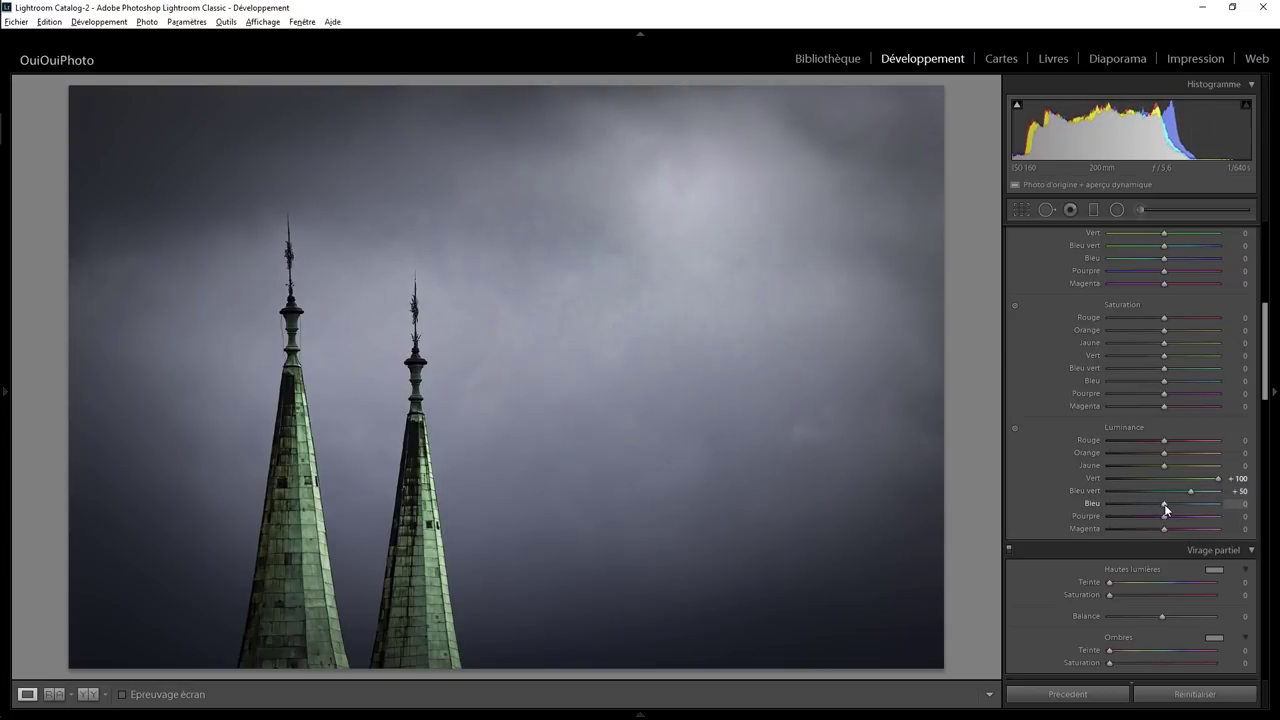
{"action": "left_click_drag", "start_coordinate": [1164, 506], "coordinate": [1151, 506]}
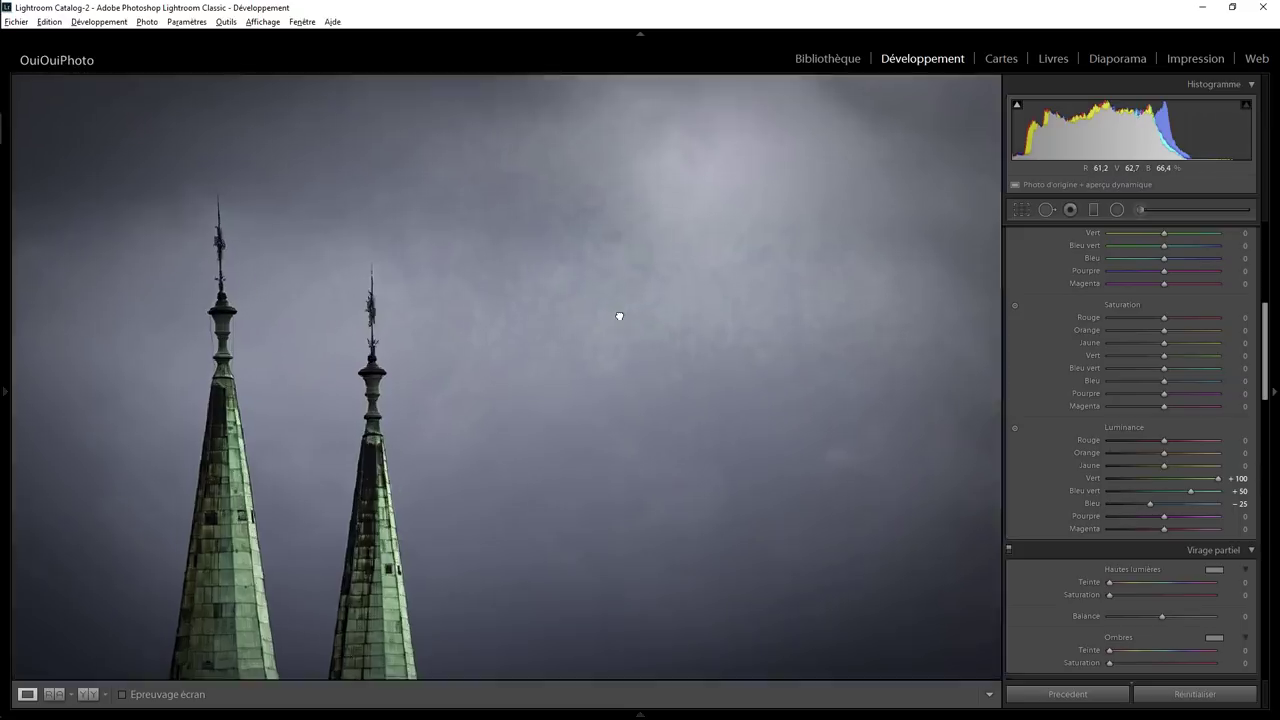
{"action": "left_click", "coordinate": [619, 315]}
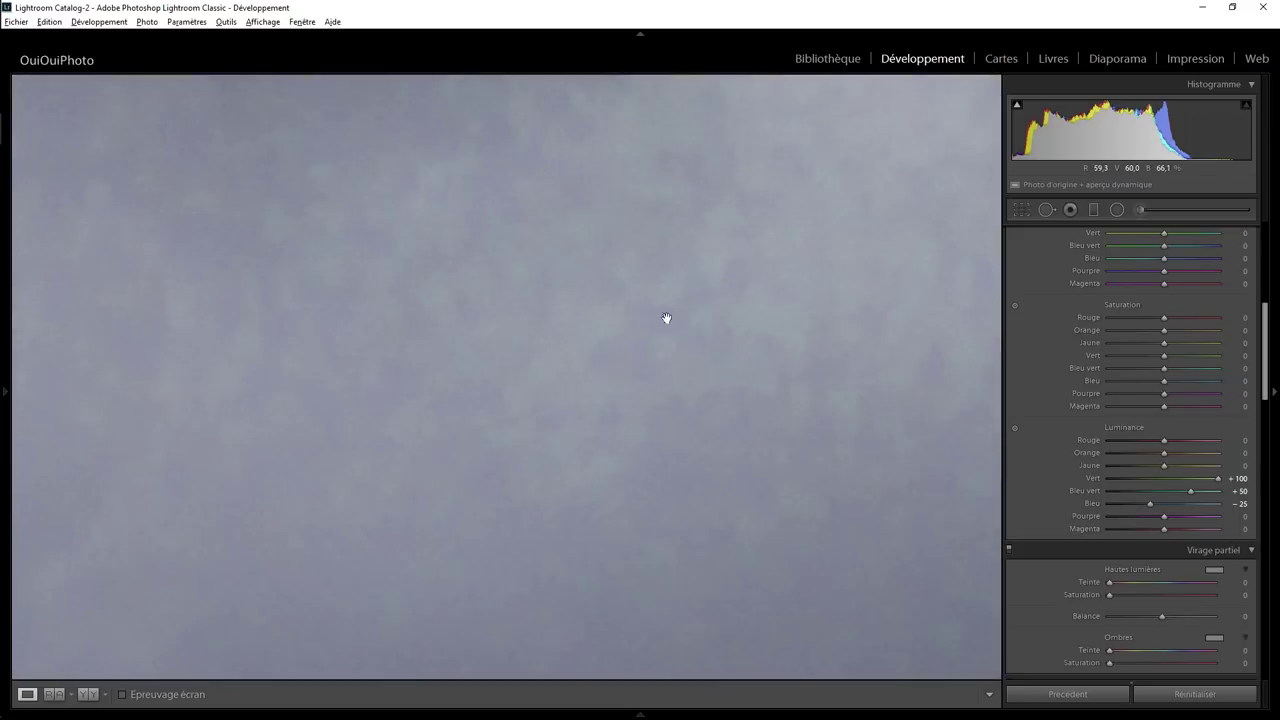
{"action": "left_click", "coordinate": [624, 322]}
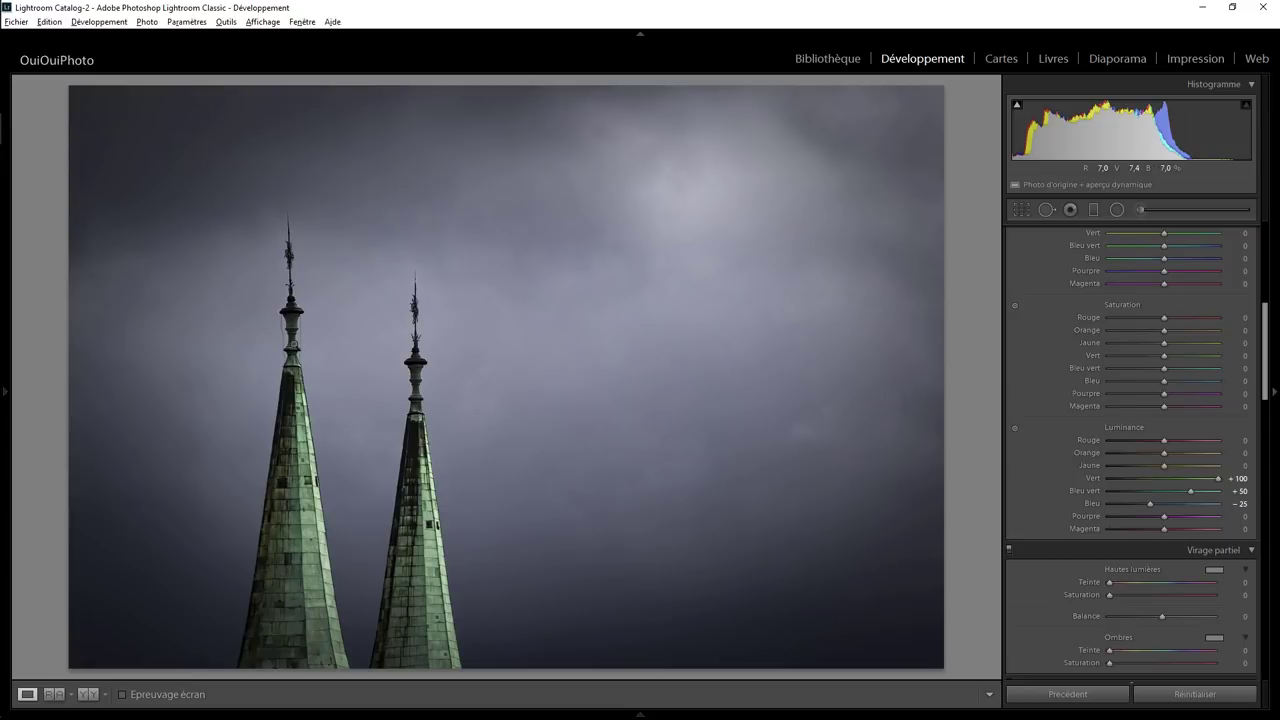
Step: Start an Adjustment Brush at Exposure 1.41, zoomed in on both spire tops
{"action": "left_click", "coordinate": [1141, 211]}
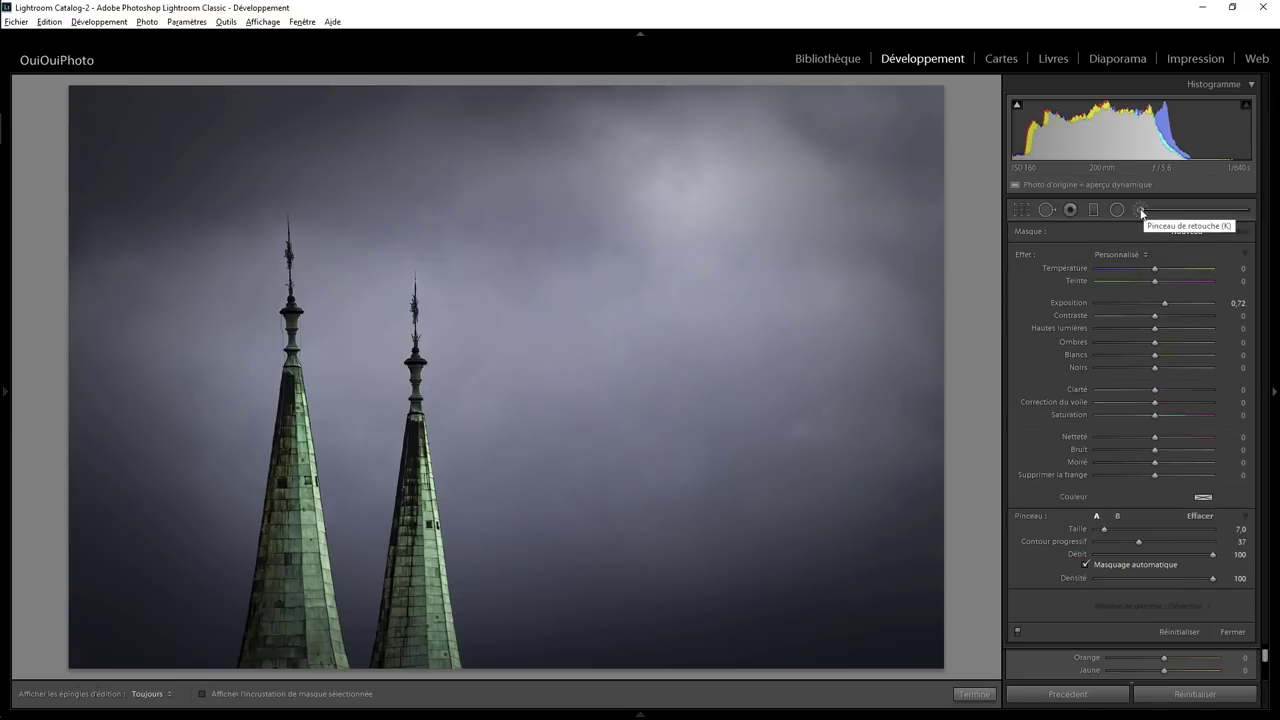
{"action": "key", "text": "z"}
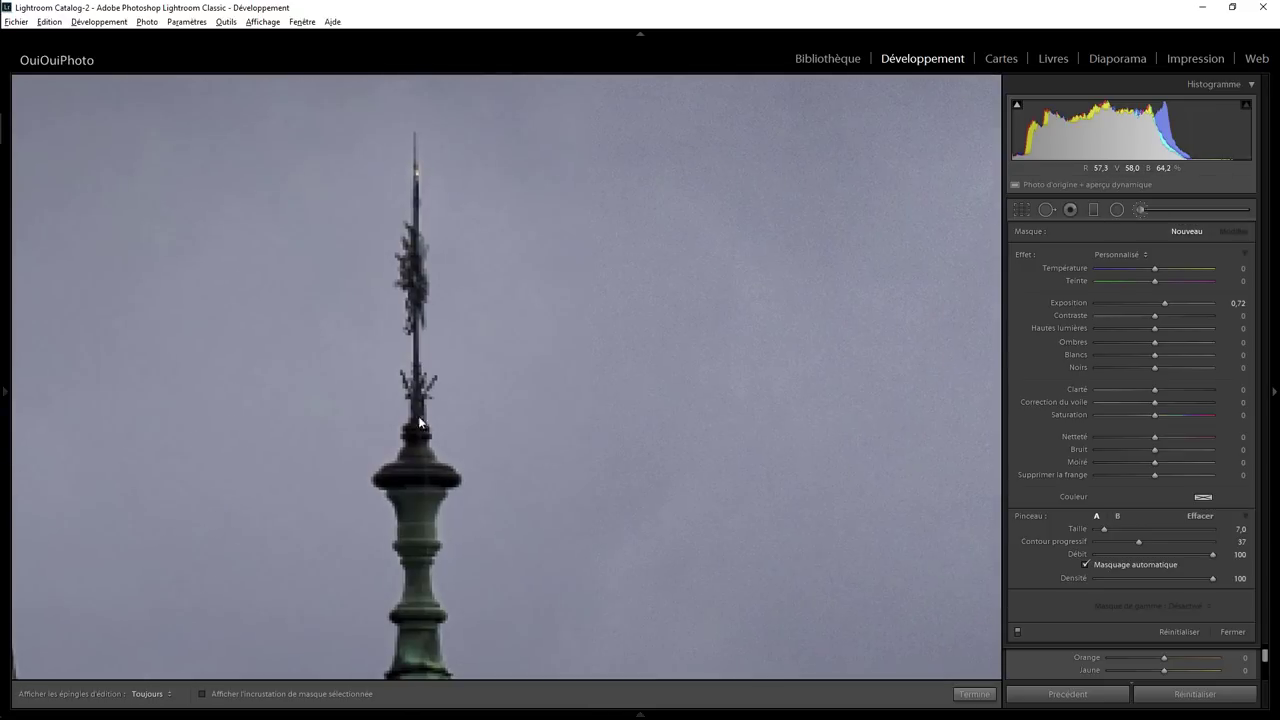
{"action": "left_click_drag", "start_coordinate": [589, 289], "coordinate": [634, 234]}
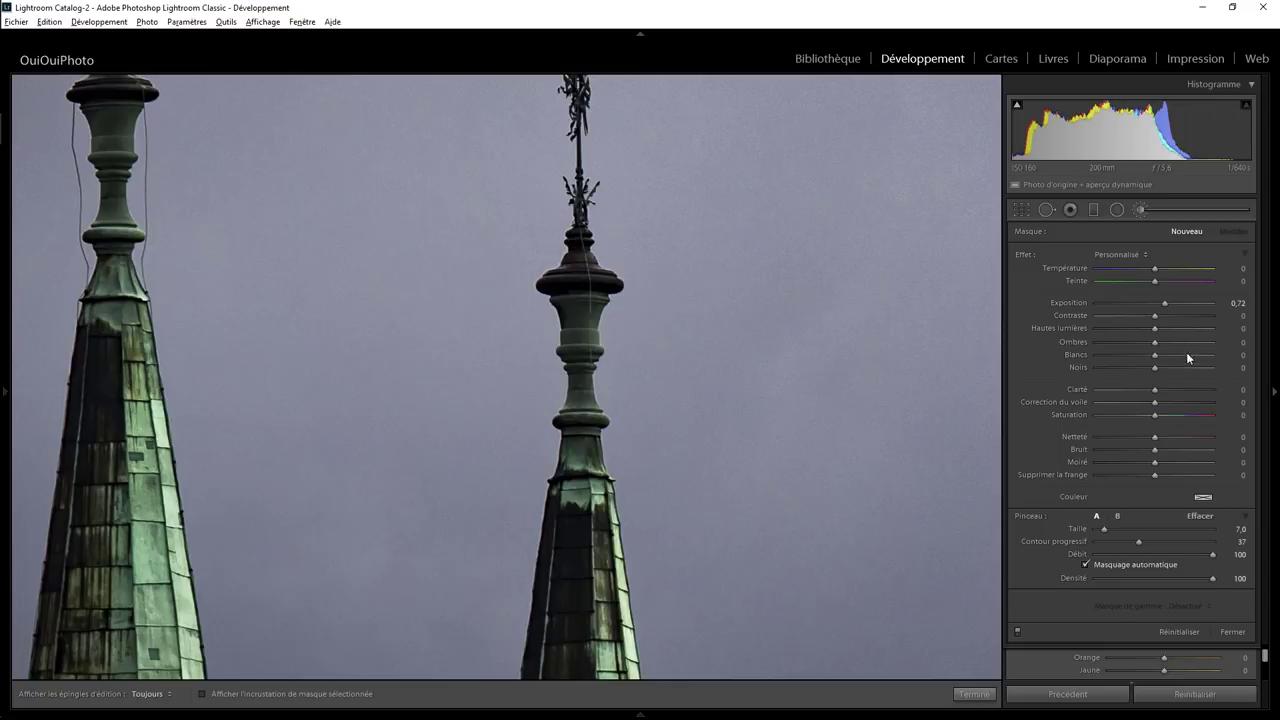
{"action": "left_click_drag", "start_coordinate": [1165, 302], "coordinate": [1175, 303]}
{"action": "key", "text": "h"}
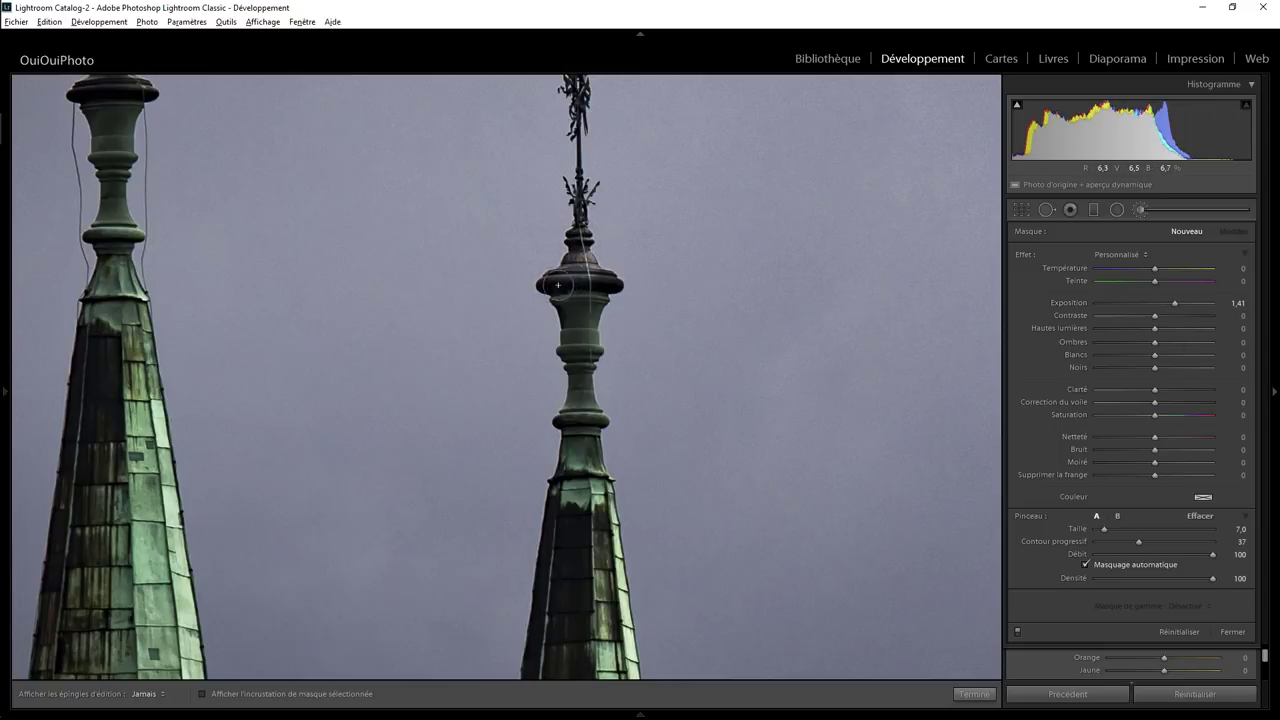
Step: Paint the brightening mask down the right spire's top and neck
{"action": "left_click_drag", "start_coordinate": [580, 347], "coordinate": [573, 302]}
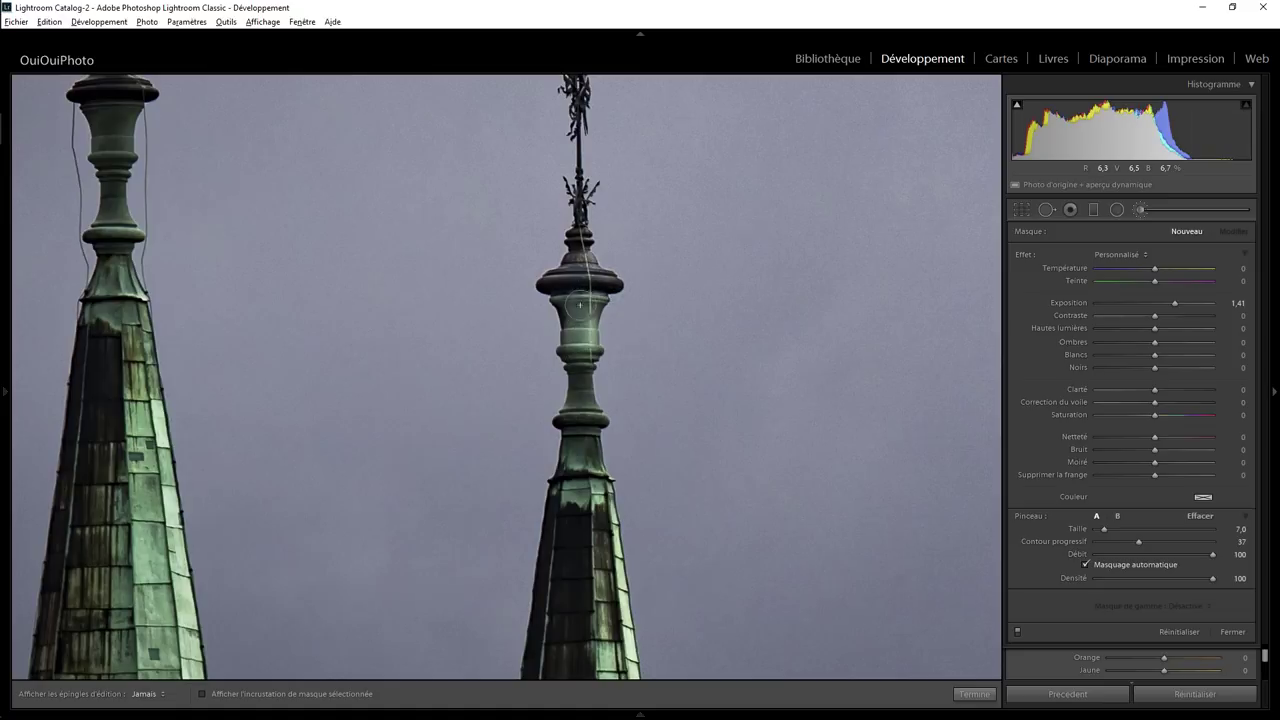
{"action": "mouse_move", "coordinate": [581, 334]}
{"action": "left_mouse_down"}
{"action": "mouse_move", "coordinate": [597, 458]}
{"action": "mouse_move", "coordinate": [600, 420]}
{"action": "mouse_move", "coordinate": [579, 461]}
{"action": "left_mouse_up"}
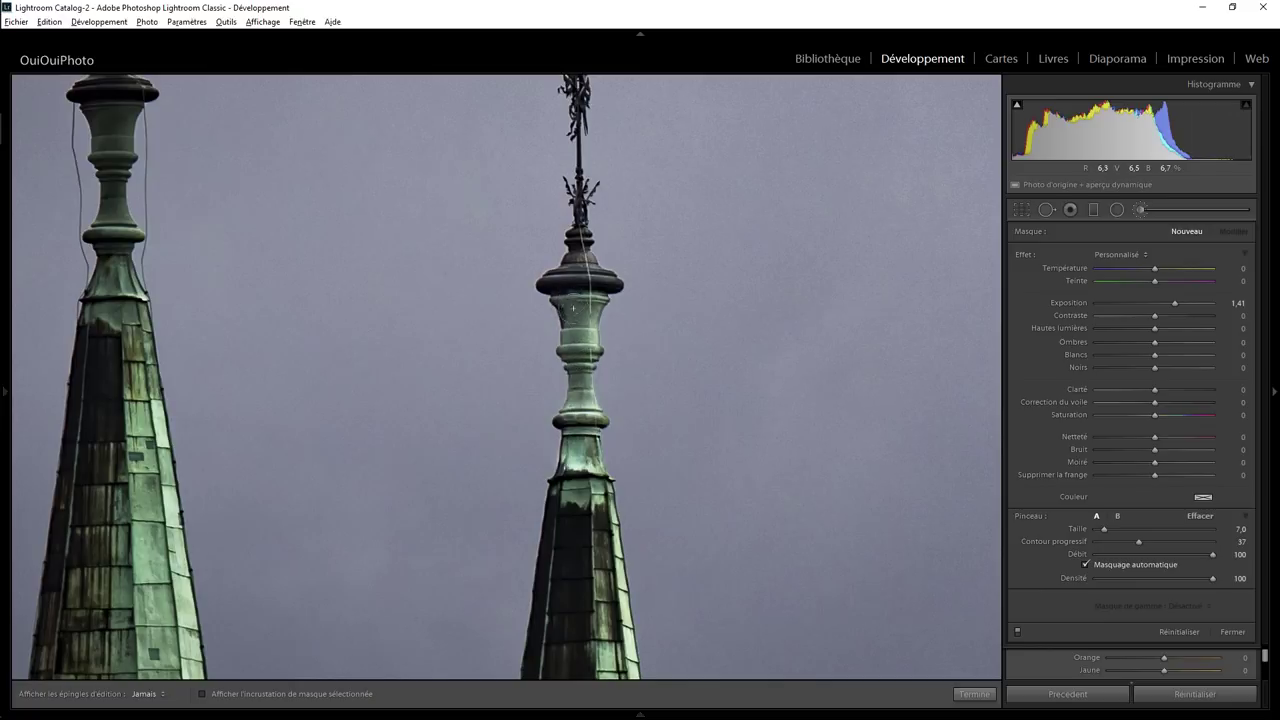
{"action": "key", "text": "h"}
{"action": "key", "text": "o"}
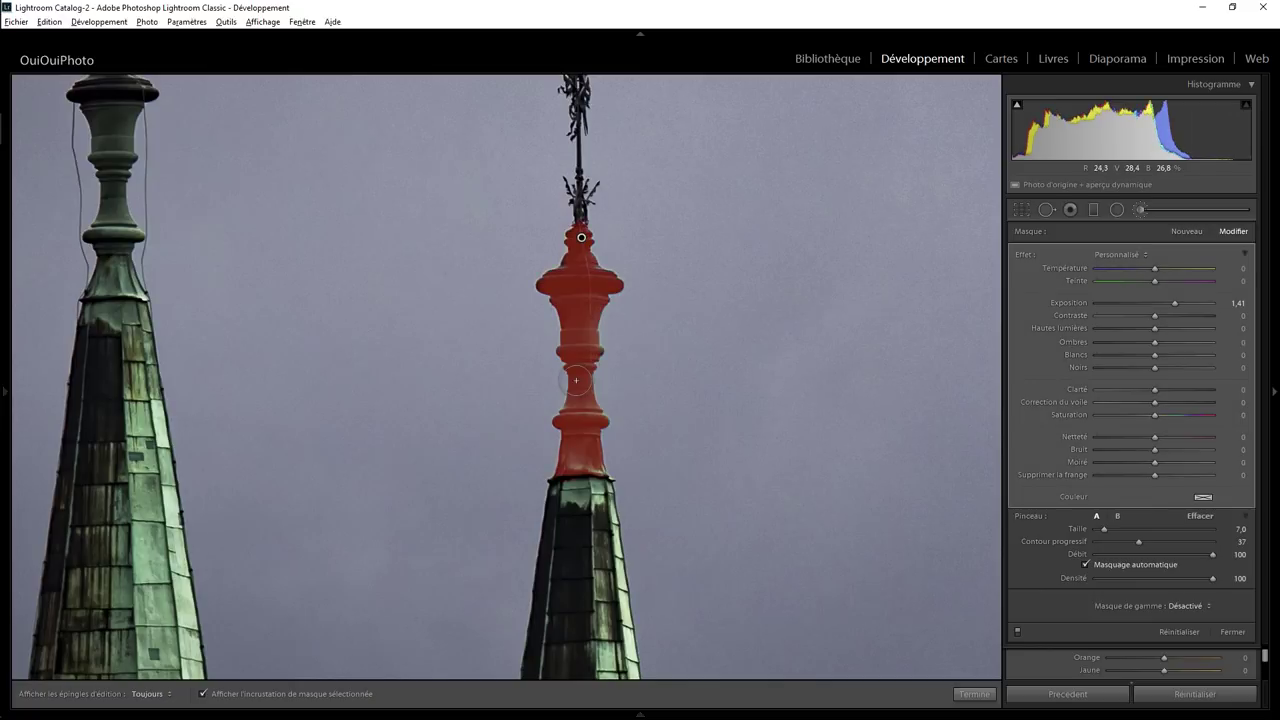
{"action": "key", "text": "h"}
{"action": "key", "text": "h"}
Step: Pan over and paint the mask onto the left spire's top knob
{"action": "left_click_drag", "start_coordinate": [166, 177], "coordinate": [437, 385]}
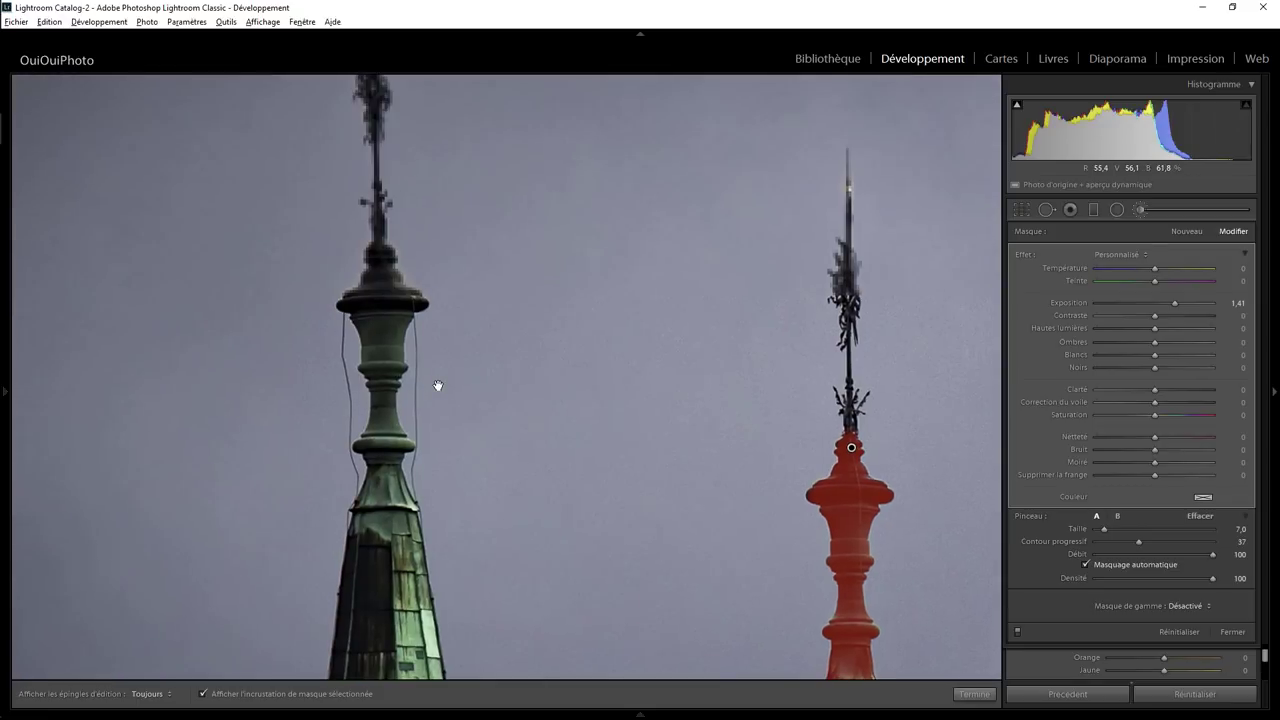
{"action": "key", "text": "h"}
{"action": "mouse_move", "coordinate": [380, 250]}
{"action": "left_mouse_down"}
{"action": "mouse_move", "coordinate": [367, 303]}
{"action": "mouse_move", "coordinate": [387, 280]}
{"action": "mouse_move", "coordinate": [400, 318]}
{"action": "mouse_move", "coordinate": [383, 391]}
{"action": "mouse_move", "coordinate": [399, 451]}
{"action": "mouse_move", "coordinate": [366, 500]}
{"action": "left_mouse_up"}
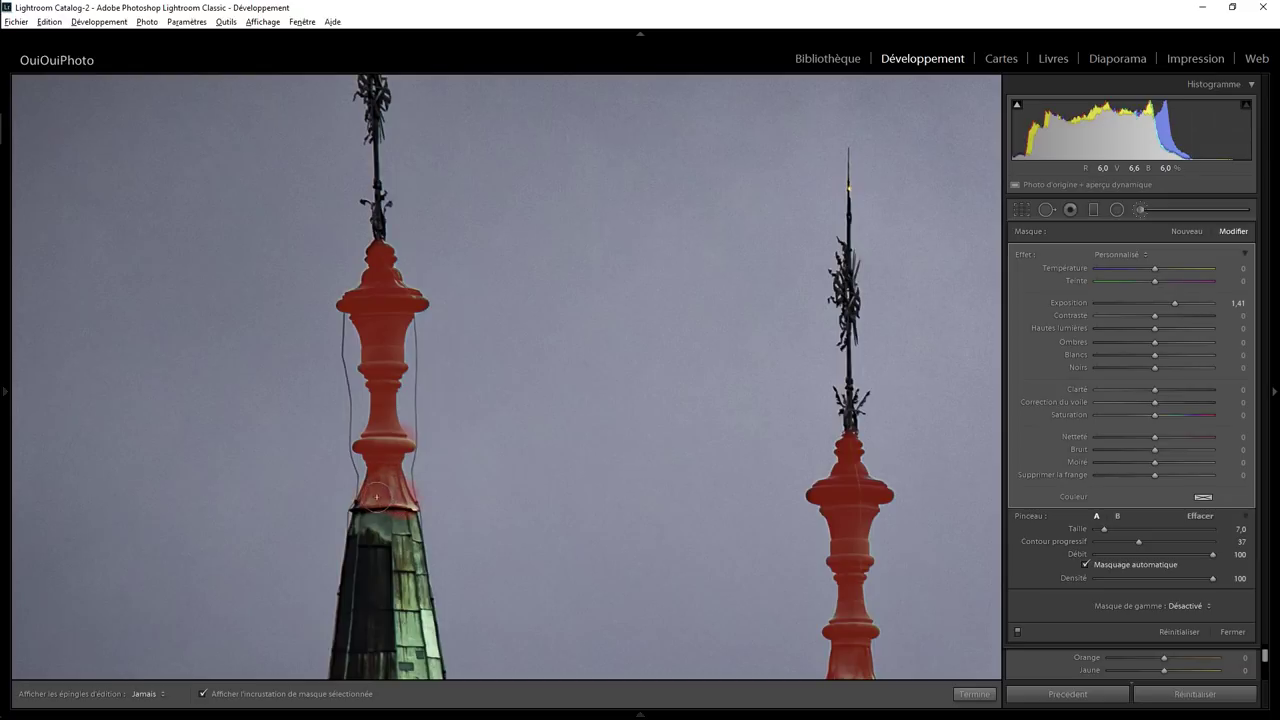
Step: Erase mask spill on the left spire, lower brush Exposure to 0.99, and commit
{"action": "key", "text": "h"}
{"action": "key", "text": "alt"}
{"action": "key", "text": "h"}
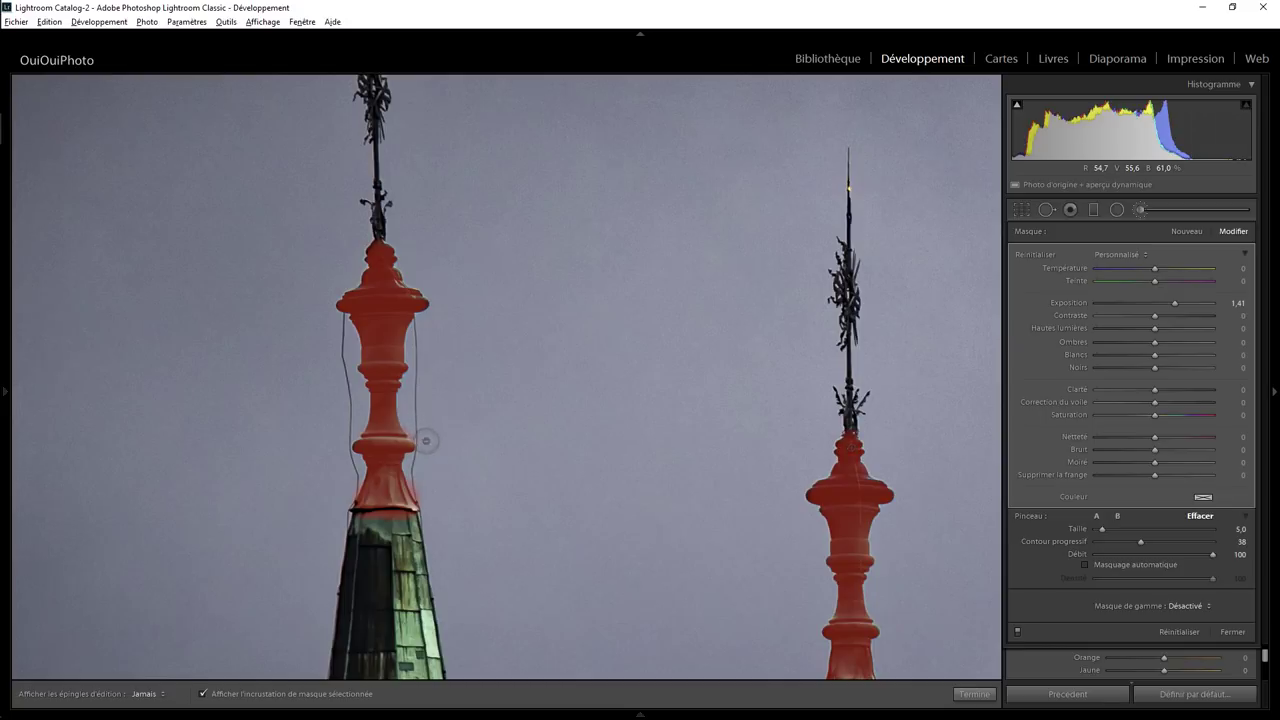
{"action": "left_click_drag", "start_coordinate": [418, 430], "coordinate": [418, 481]}
{"action": "key", "text": "h"}
{"action": "key", "text": "h"}
{"action": "key", "text": "h"}
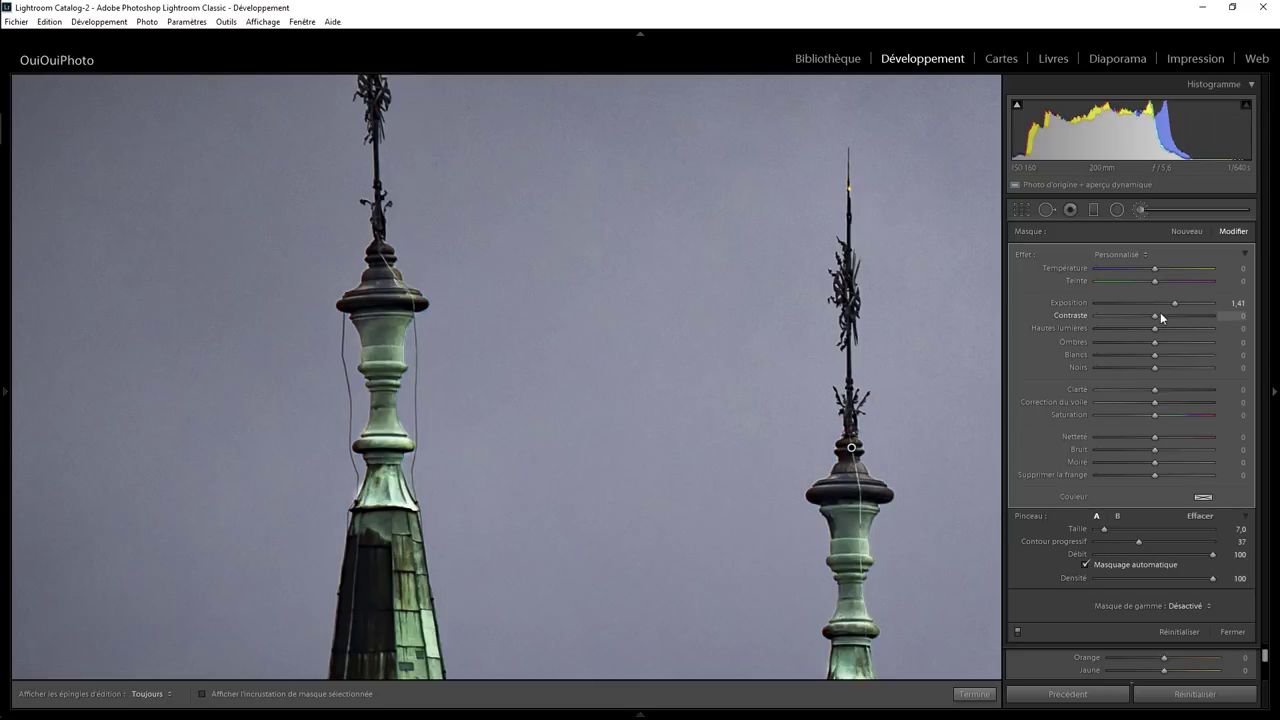
{"action": "left_click_drag", "start_coordinate": [1173, 302], "coordinate": [1167, 301]}
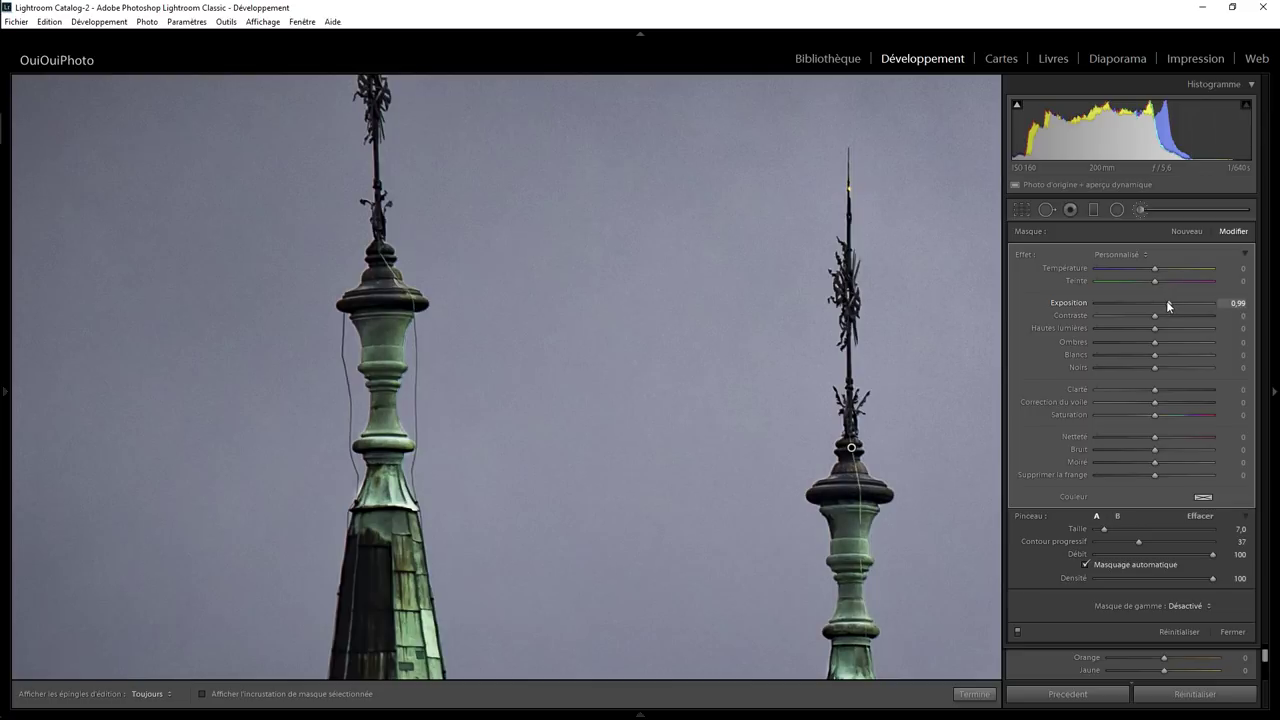
{"action": "left_click", "coordinate": [965, 693]}
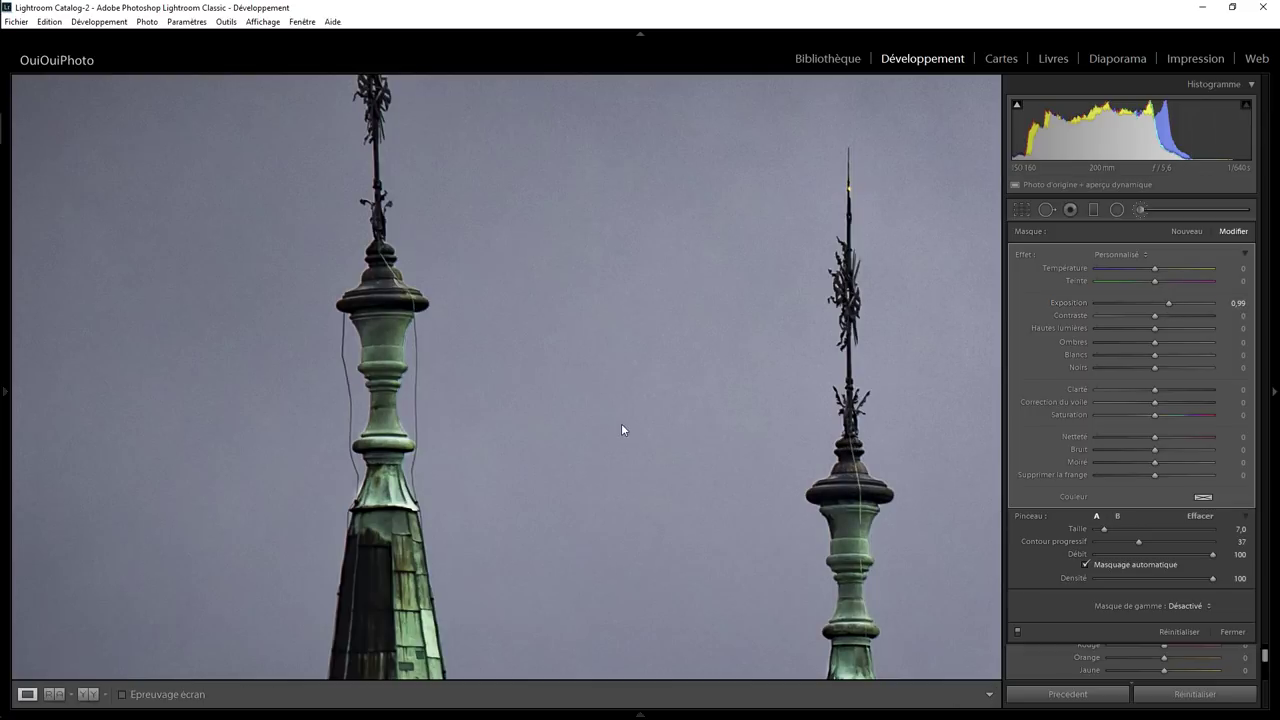
Step: Zoom out to fit the whole photo and start a new Adjustment Brush mask
{"action": "left_click", "coordinate": [598, 382]}
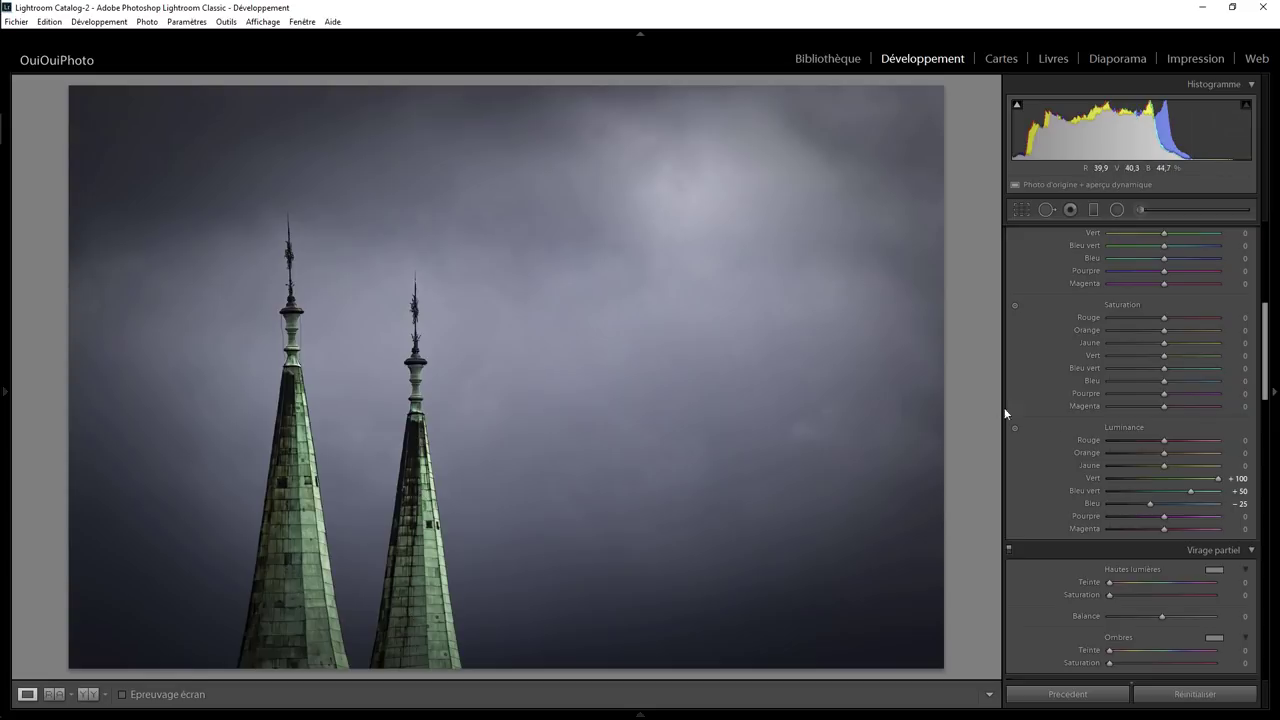
{"action": "left_click_drag", "start_coordinate": [1265, 350], "coordinate": [1265, 272]}
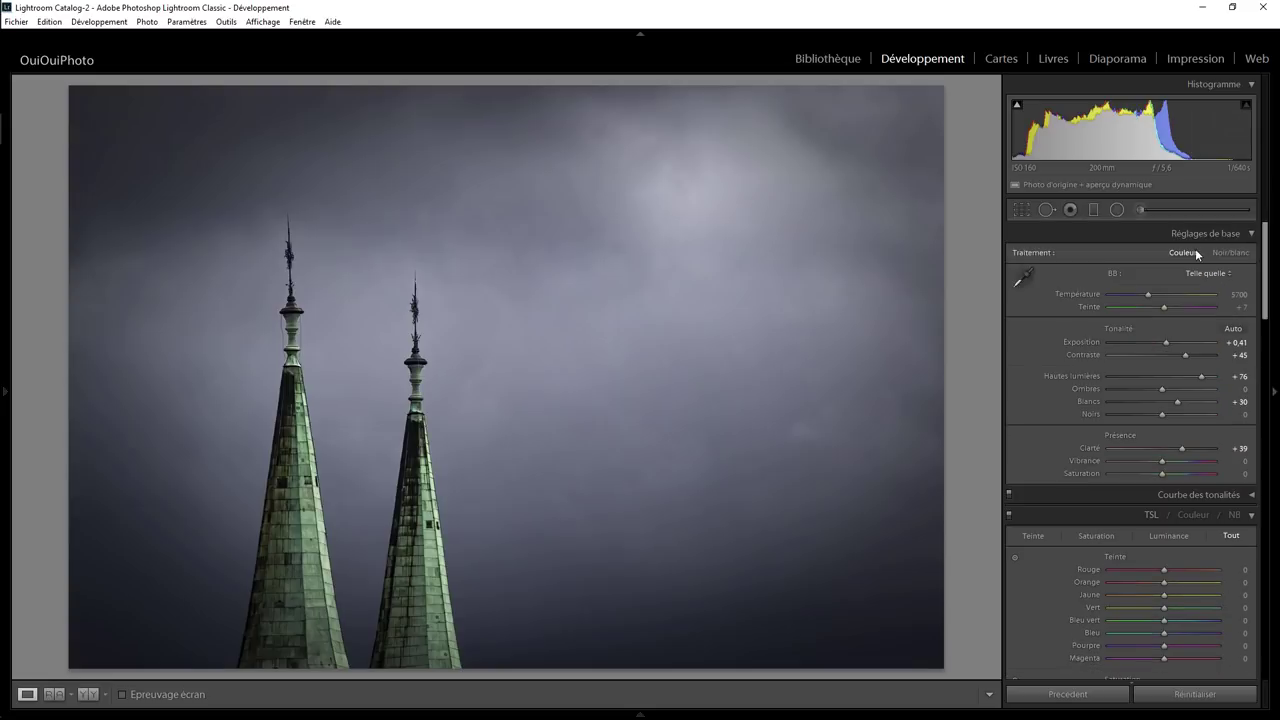
{"action": "left_click", "coordinate": [1141, 208]}
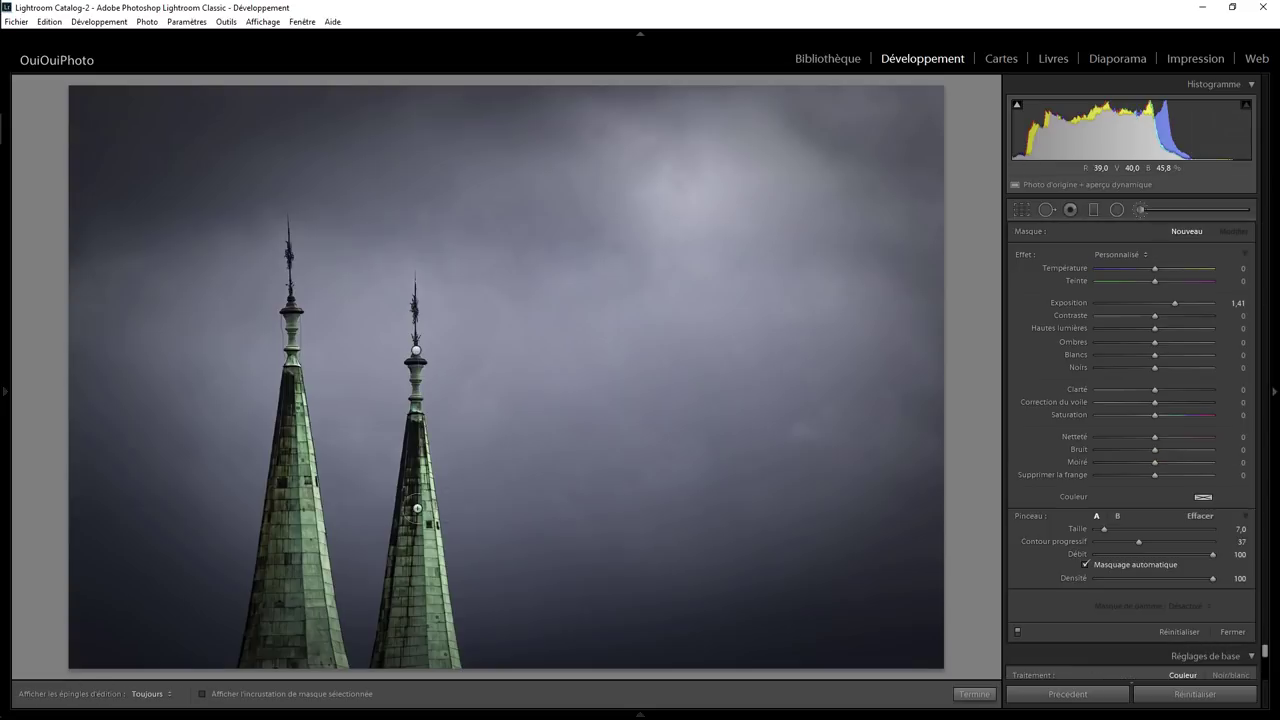
Step: Reset the new brush's Exposure to 0 and set its Clarity to −21
{"action": "scroll", "coordinate": [414, 510], "scroll_direction": "down", "scroll_amount": 2}
{"action": "double_click", "coordinate": [1024, 255]}
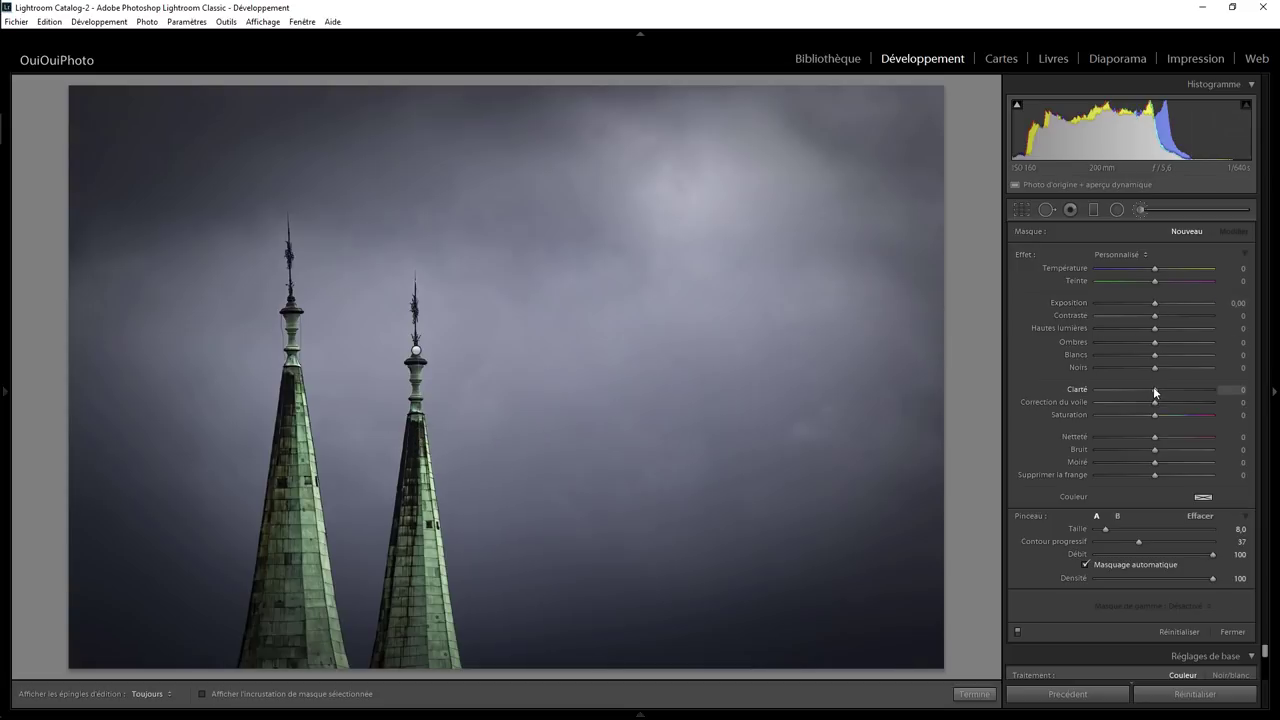
{"action": "left_click_drag", "start_coordinate": [1140, 388], "coordinate": [1138, 389]}
{"action": "scroll", "coordinate": [410, 470], "scroll_direction": "up", "scroll_amount": 5}
Step: Enlarge the brush and paint both spires' green roofs, then show the mask overlay
{"action": "key", "text": "h"}
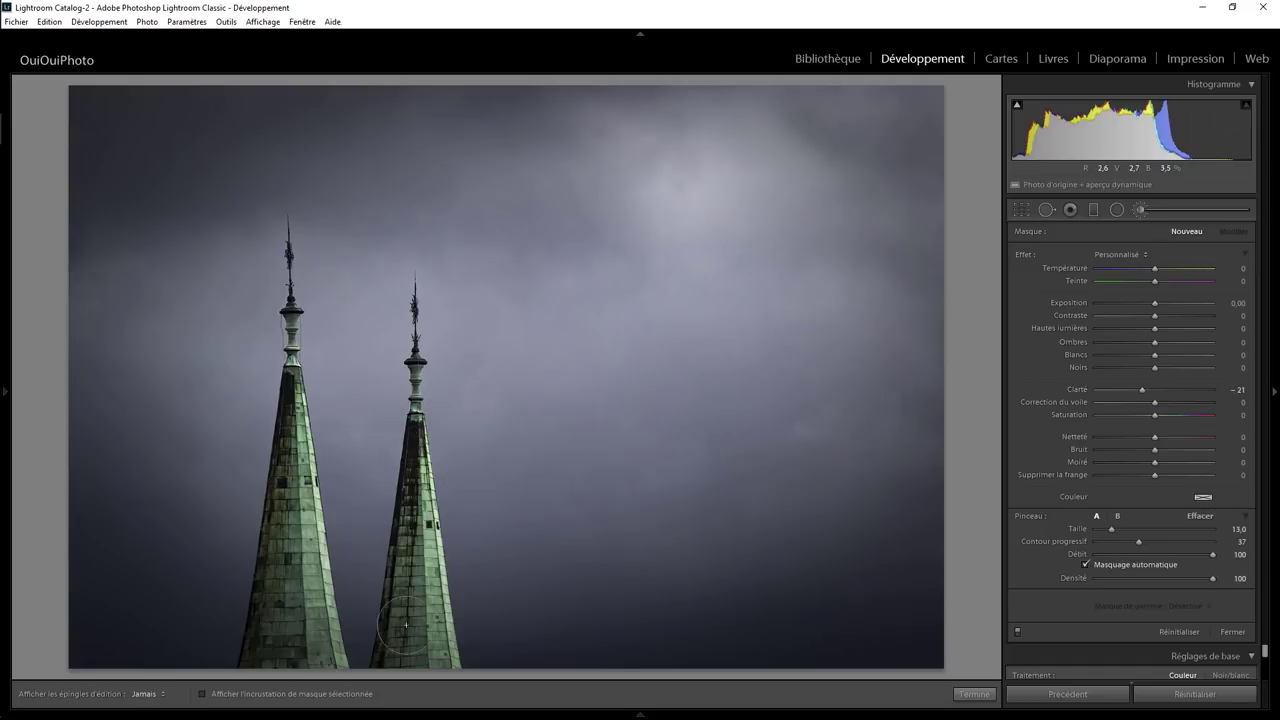
{"action": "left_click_drag", "start_coordinate": [410, 530], "coordinate": [438, 652]}
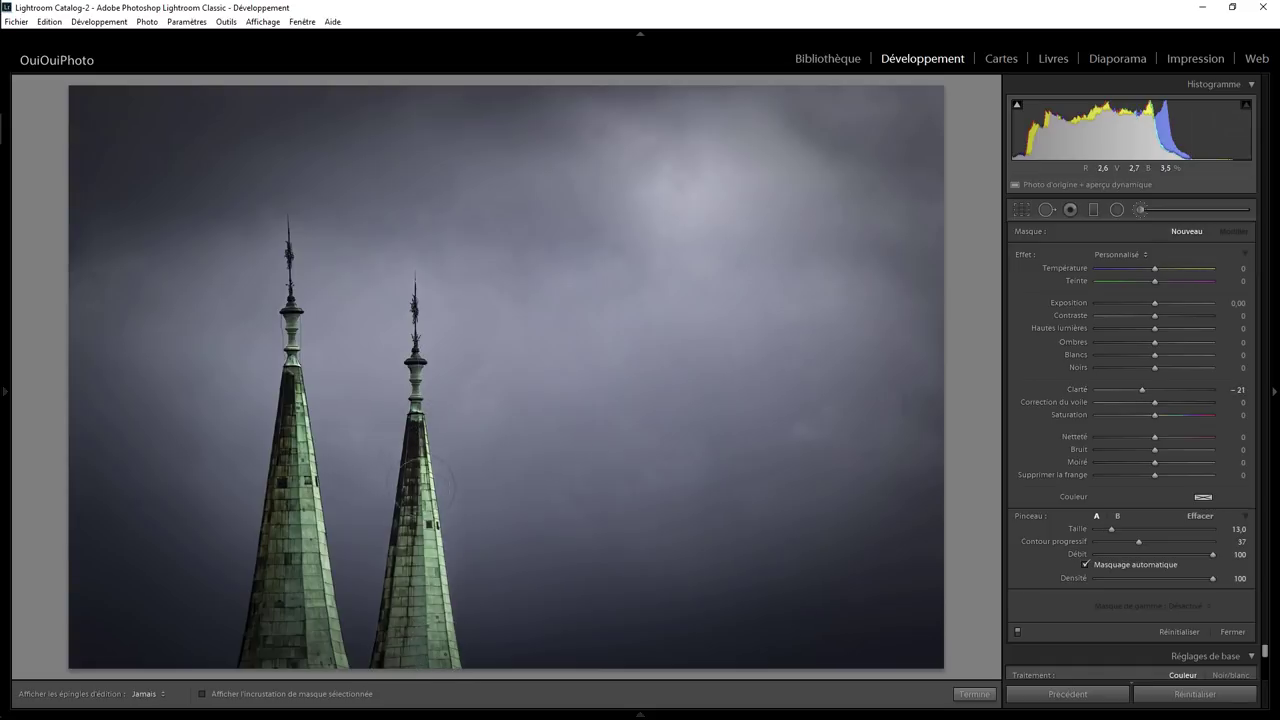
{"action": "left_click_drag", "start_coordinate": [435, 400], "coordinate": [395, 625]}
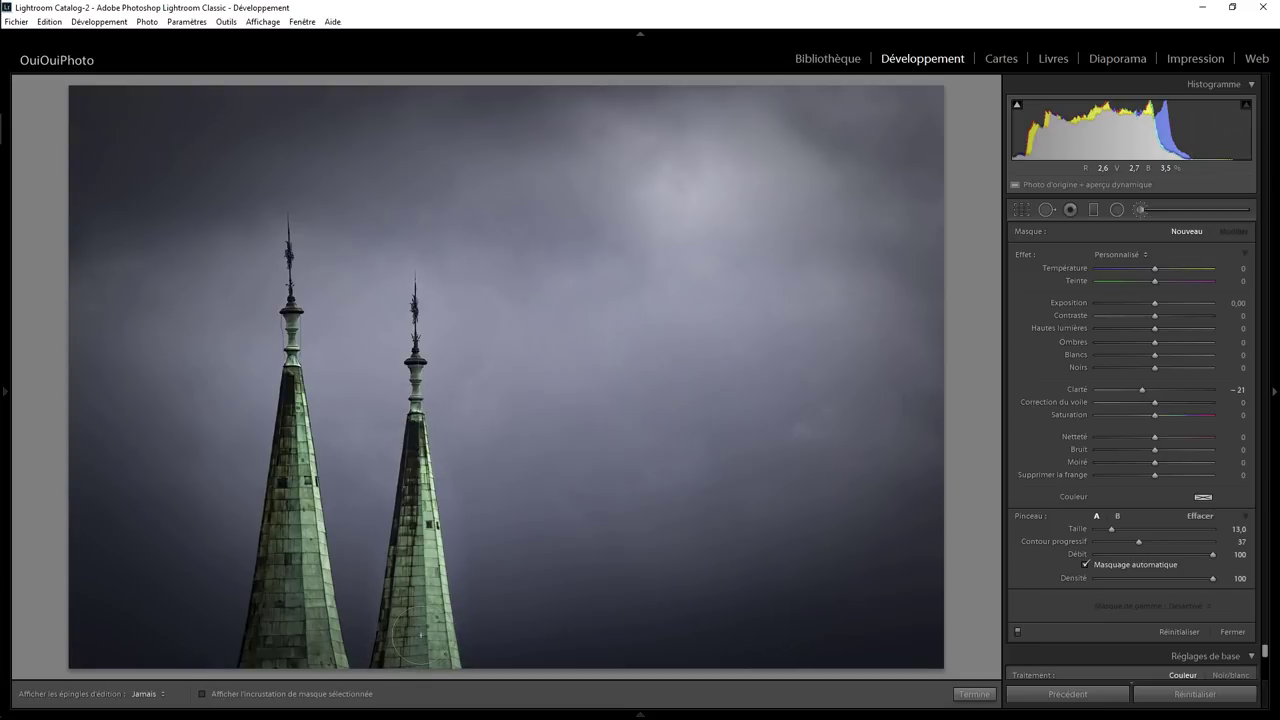
{"action": "mouse_move", "coordinate": [333, 465]}
{"action": "left_mouse_down"}
{"action": "mouse_move", "coordinate": [297, 428]}
{"action": "mouse_move", "coordinate": [265, 621]}
{"action": "mouse_move", "coordinate": [269, 589]}
{"action": "left_mouse_up"}
{"action": "key", "text": "h"}
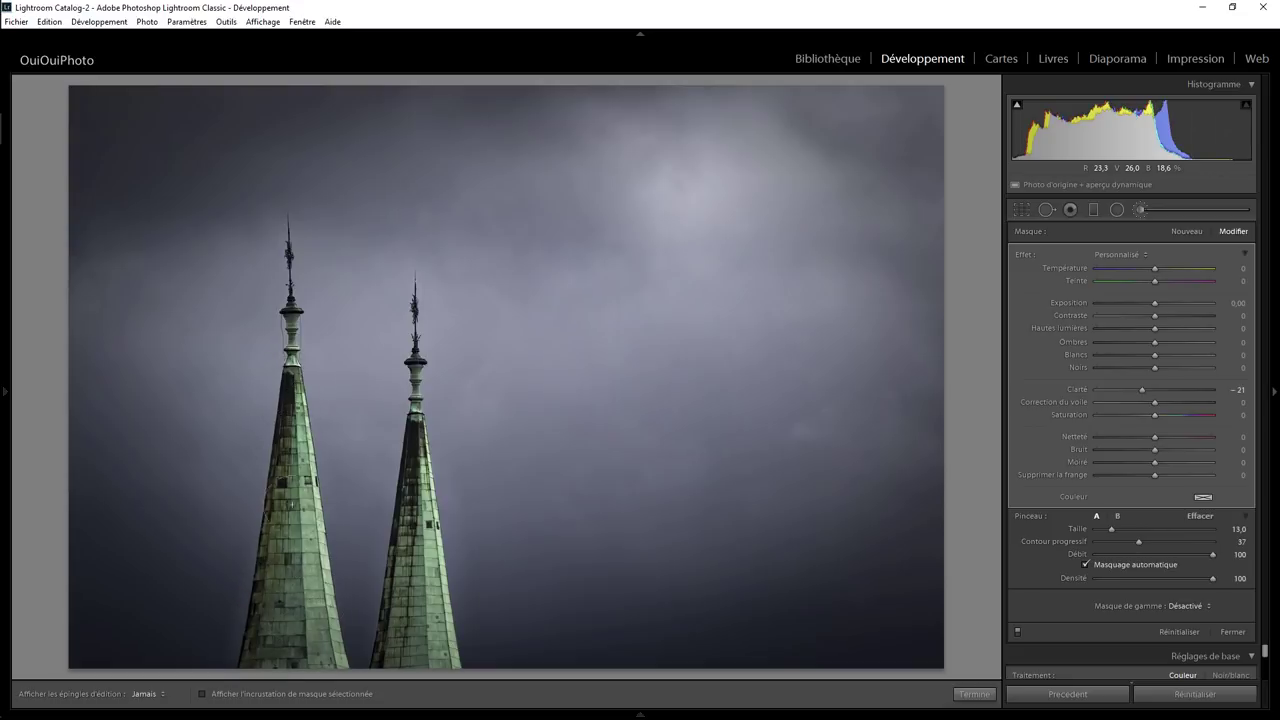
{"action": "key", "text": "h"}
{"action": "left_click_drag", "start_coordinate": [416, 350], "coordinate": [427, 643]}
{"action": "key", "text": "o"}
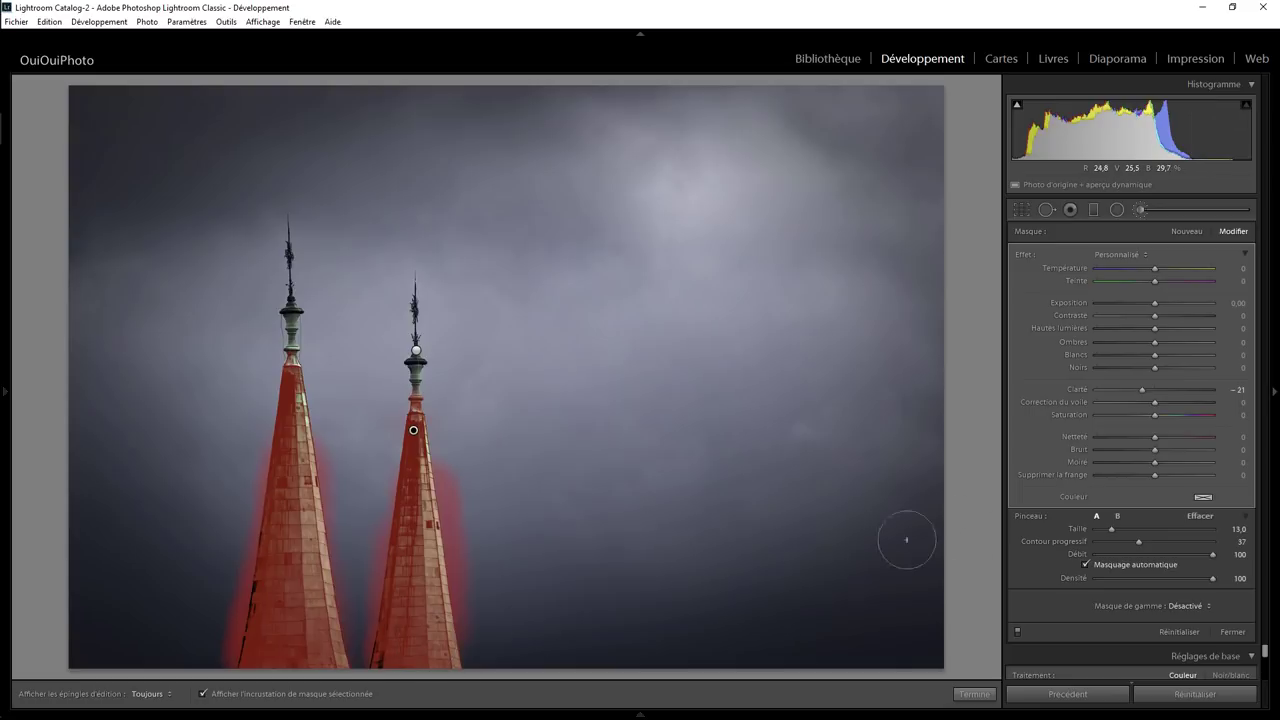
Step: Limit the roof mask with a Color range mask sampled from the right spire's roof, and commit
{"action": "left_click", "coordinate": [1185, 607]}
{"action": "left_click", "coordinate": [1160, 637]}
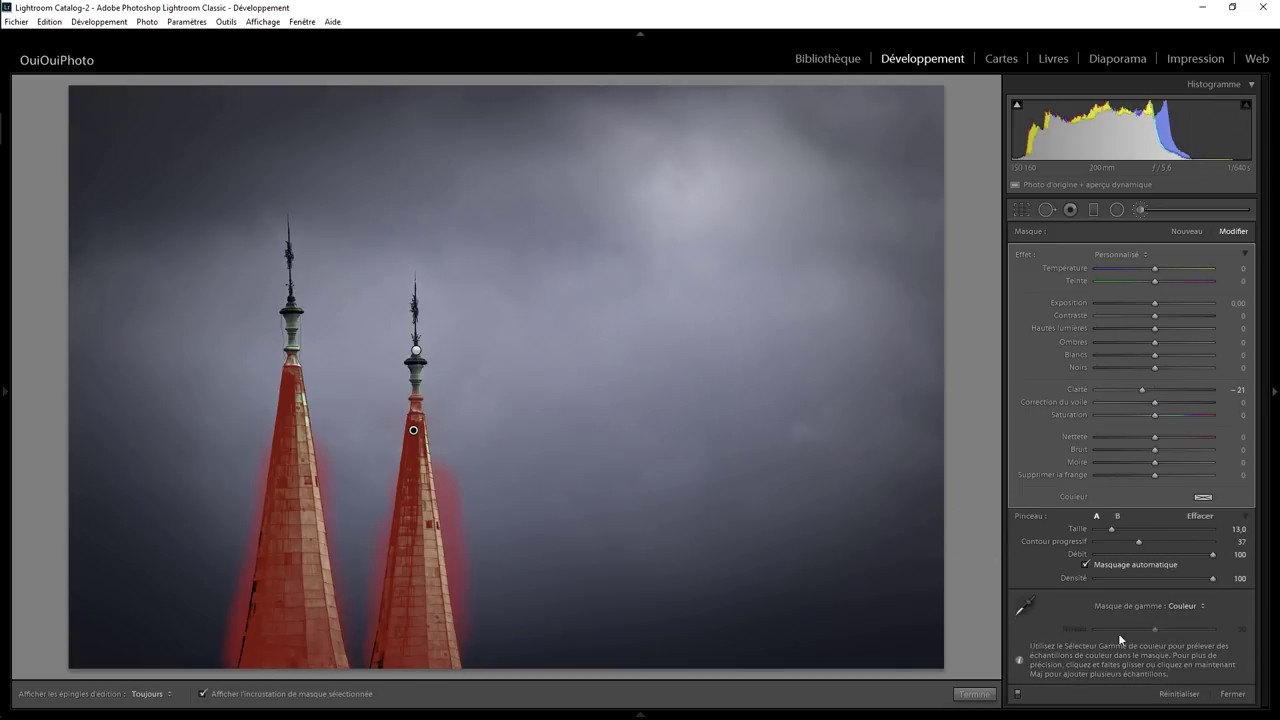
{"action": "left_click", "coordinate": [1025, 607]}
{"action": "left_click_drag", "start_coordinate": [400, 573], "coordinate": [429, 625]}
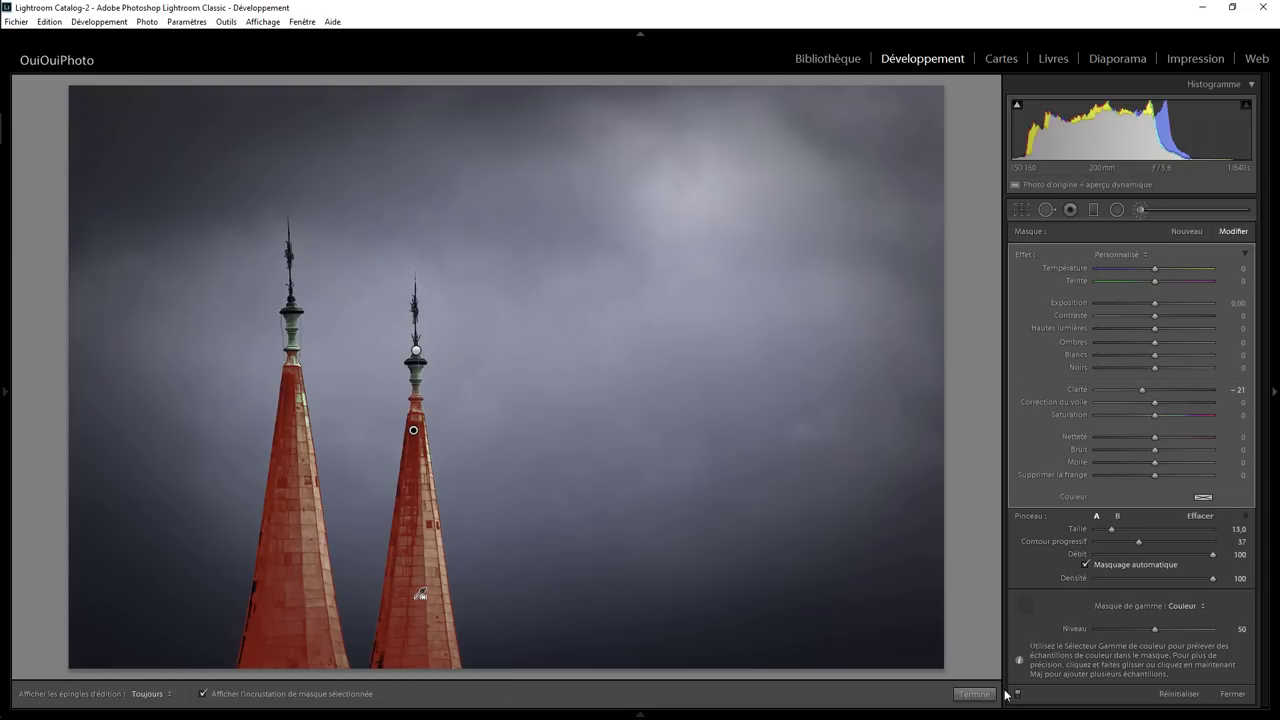
{"action": "left_click", "coordinate": [974, 693]}
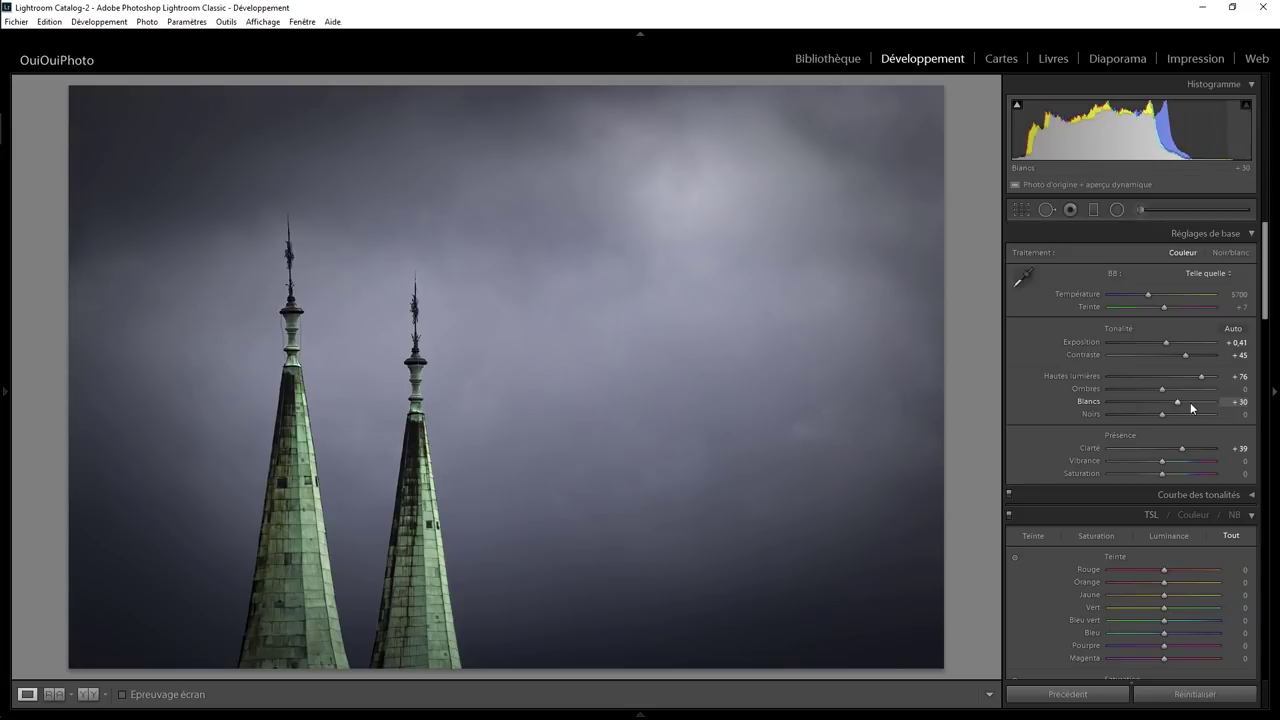
Step: In the Basic panel, set Whites to +43, Contrast to +53 and Blacks to −16
{"action": "left_click_drag", "start_coordinate": [1182, 401], "coordinate": [1187, 402]}
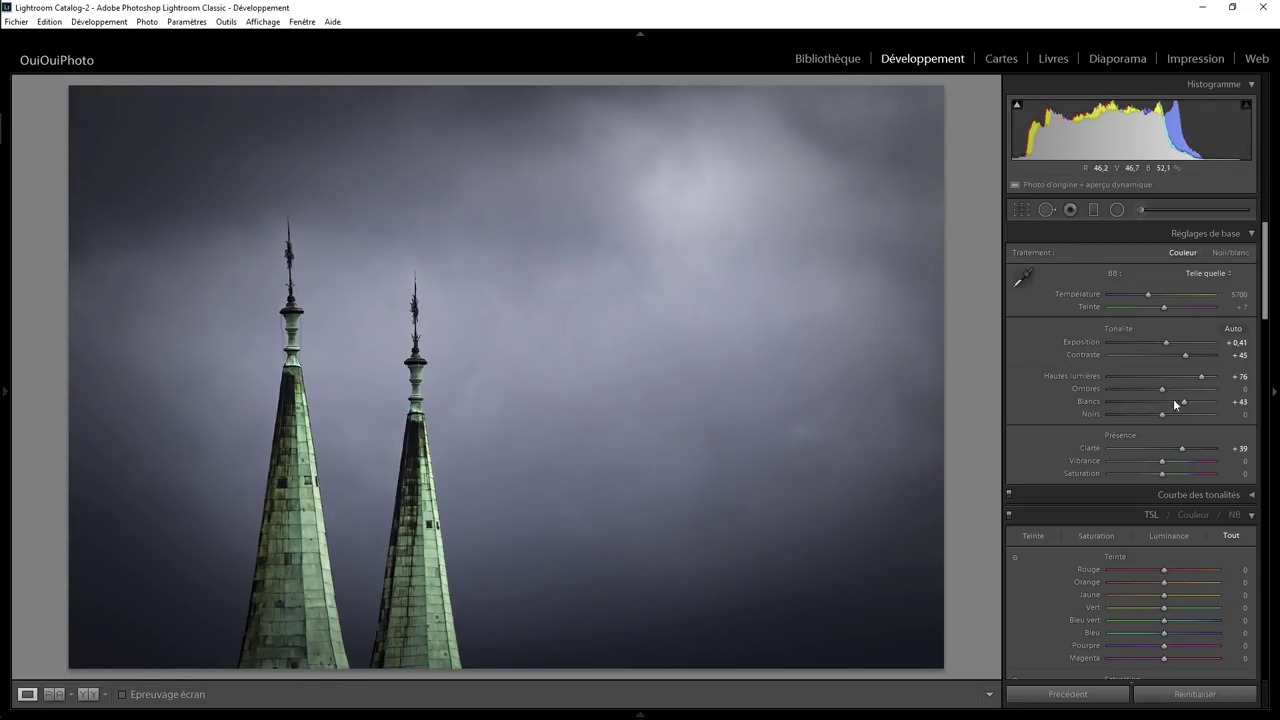
{"action": "left_click_drag", "start_coordinate": [1186, 355], "coordinate": [1189, 354]}
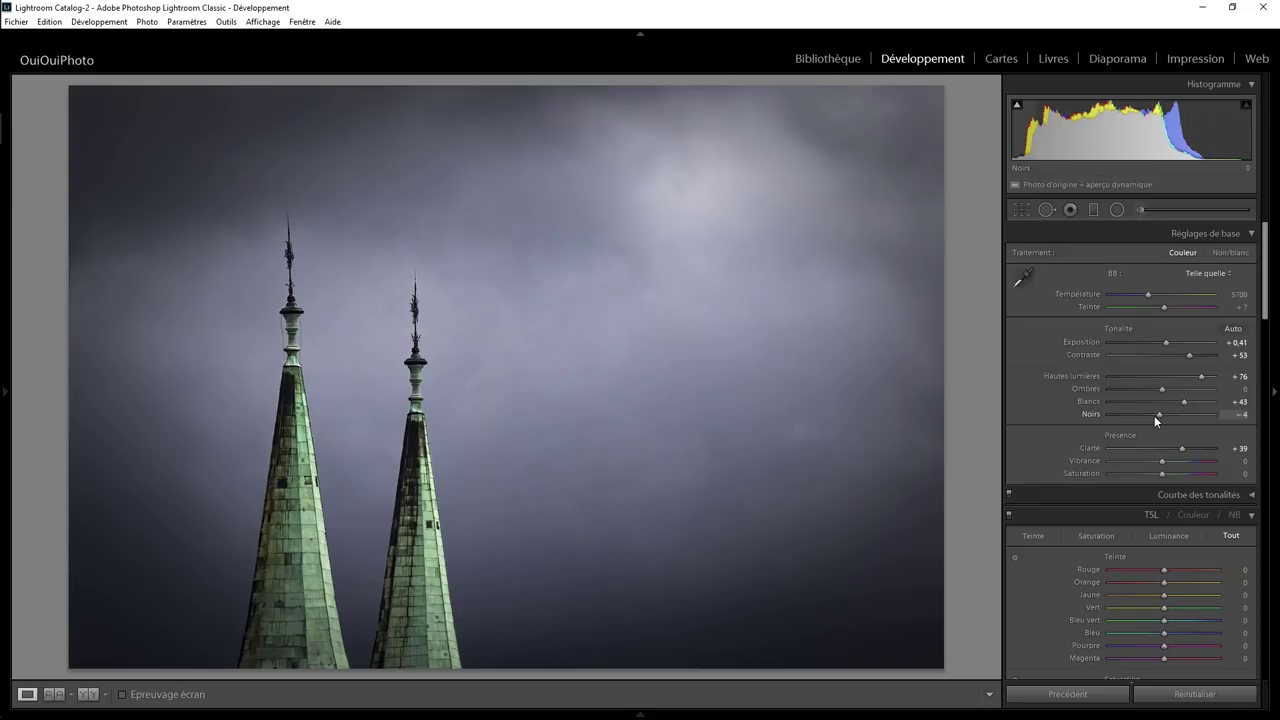
{"action": "left_click_drag", "start_coordinate": [1154, 415], "coordinate": [1150, 415]}
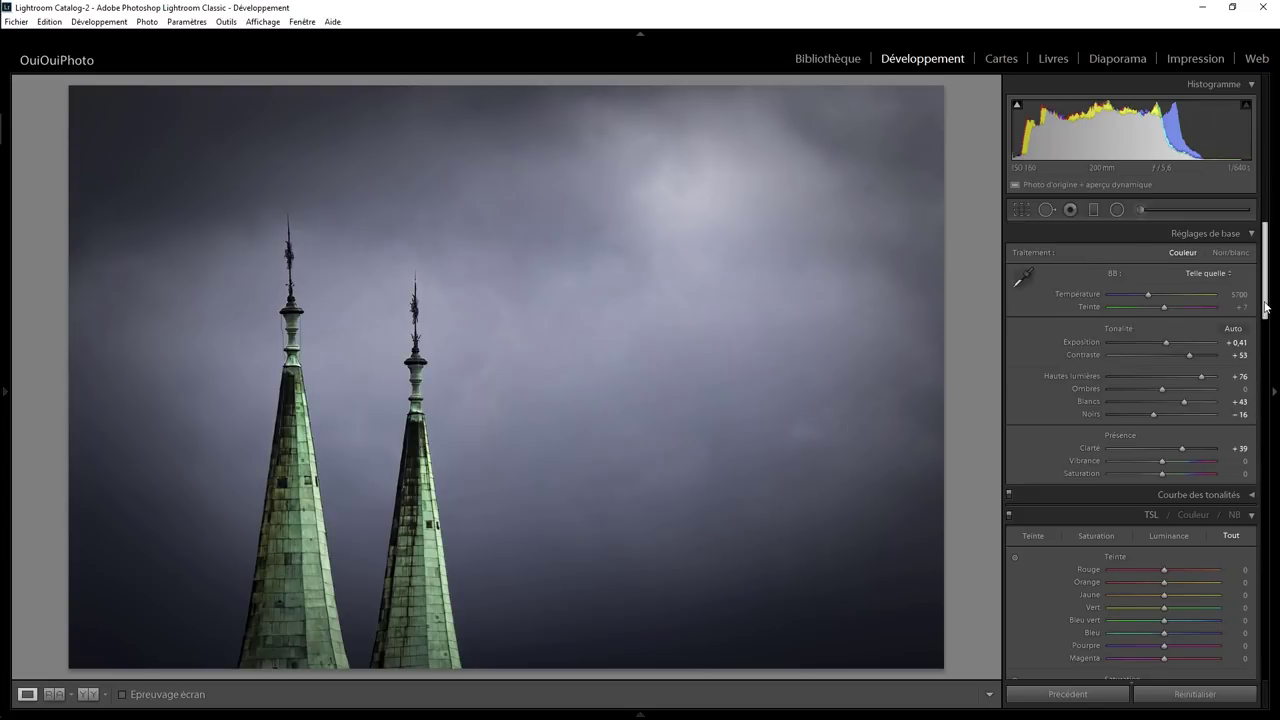
{"action": "mouse_move", "coordinate": [1265, 268]}
{"action": "left_mouse_down"}
{"action": "mouse_move", "coordinate": [1267, 634]}
{"action": "mouse_move", "coordinate": [1275, 302]}
{"action": "left_mouse_up"}
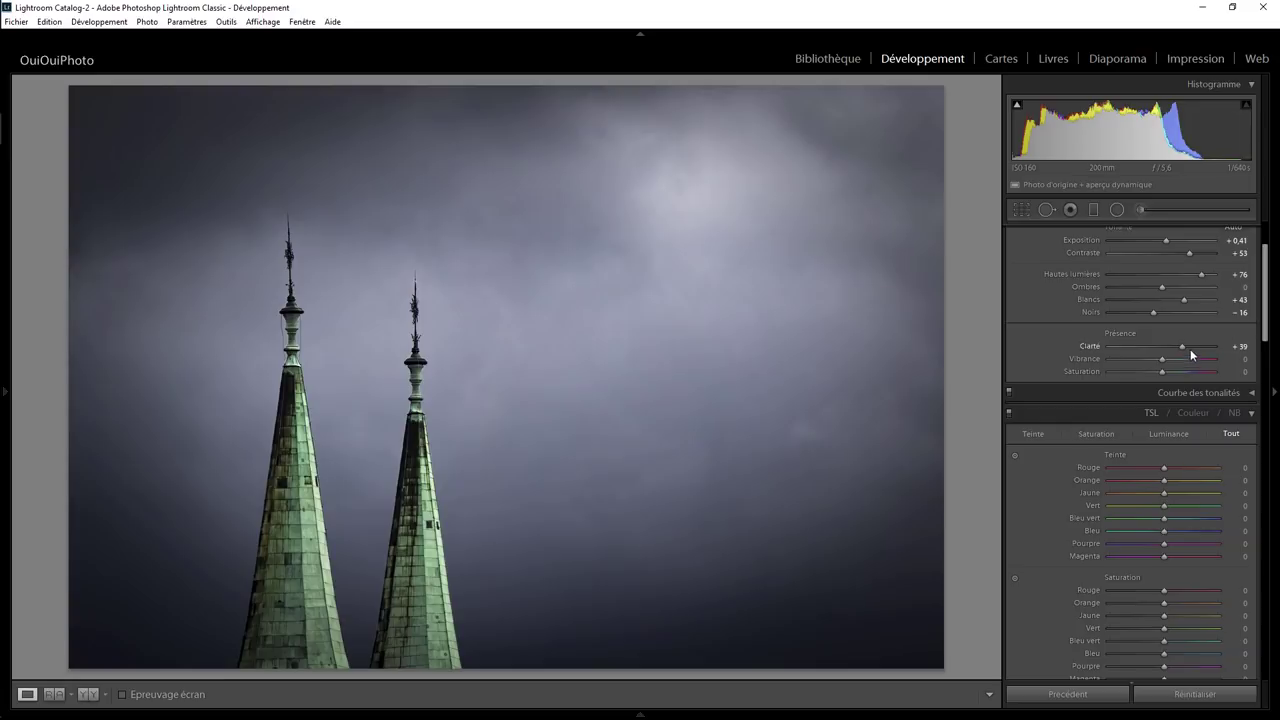
{"action": "left_click", "coordinate": [1140, 209]}
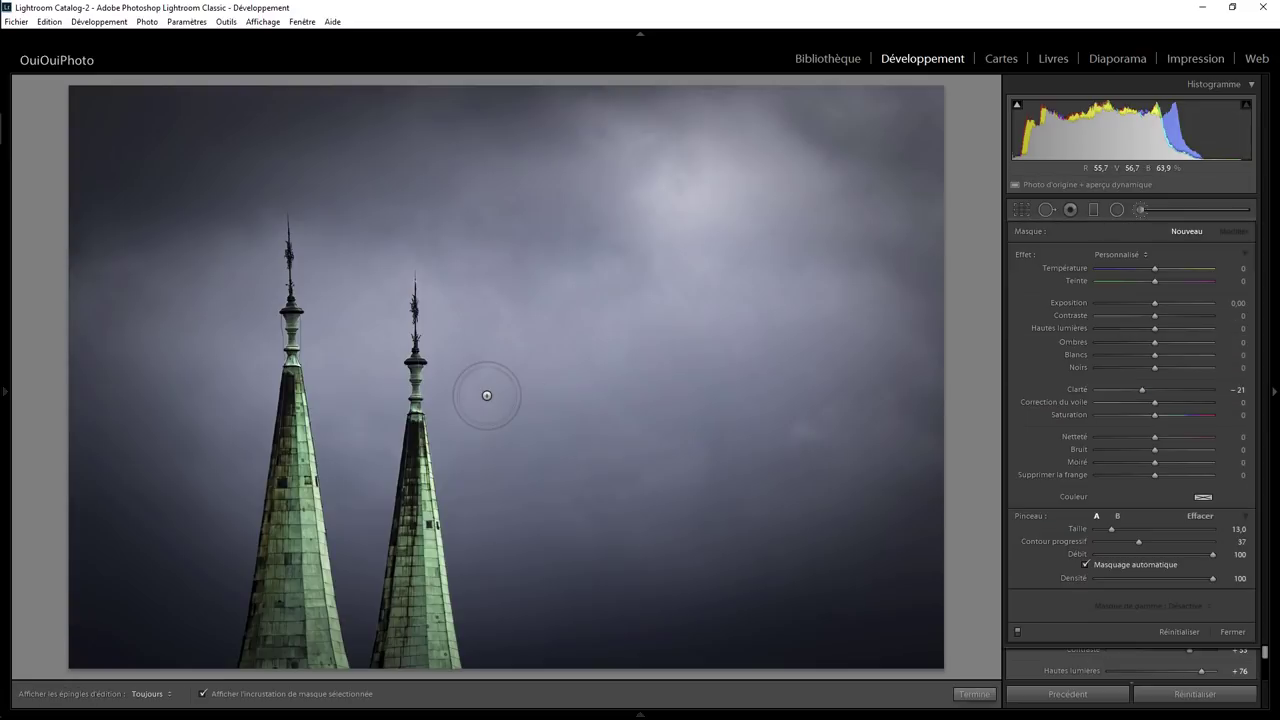
{"action": "left_click", "coordinate": [416, 350]}
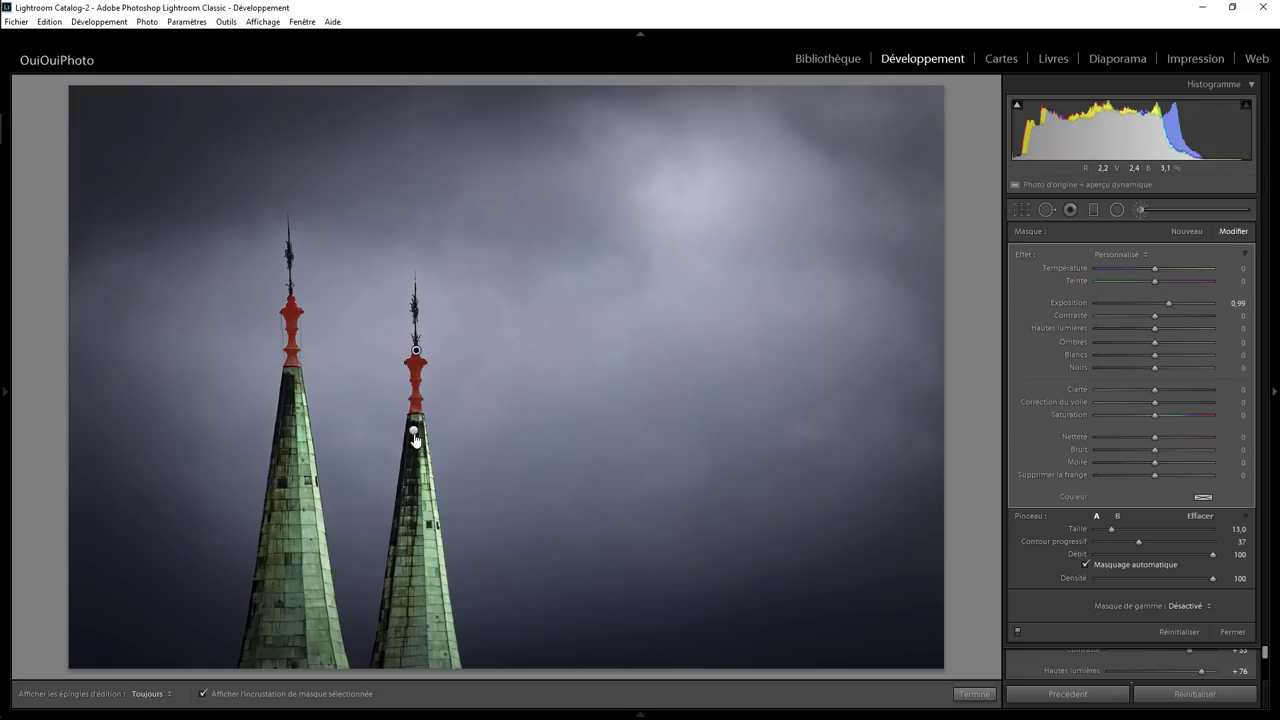
{"action": "left_click", "coordinate": [414, 434]}
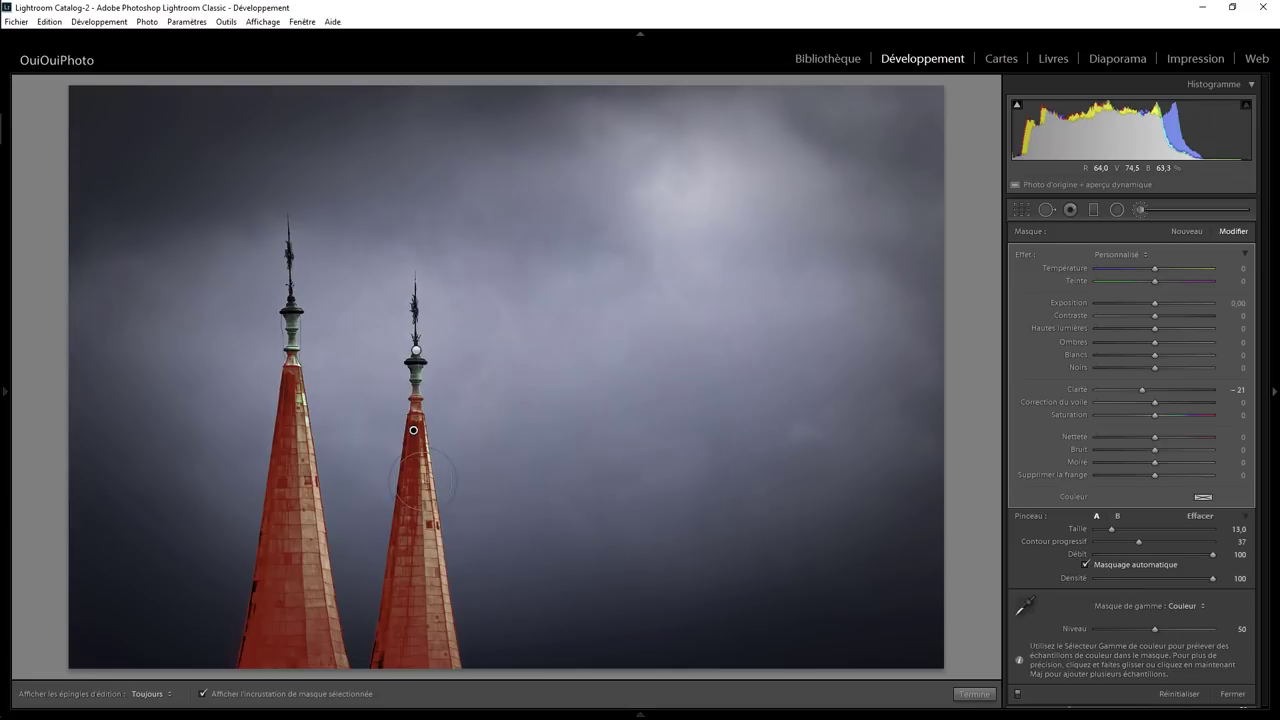
{"action": "left_click", "coordinate": [973, 693]}
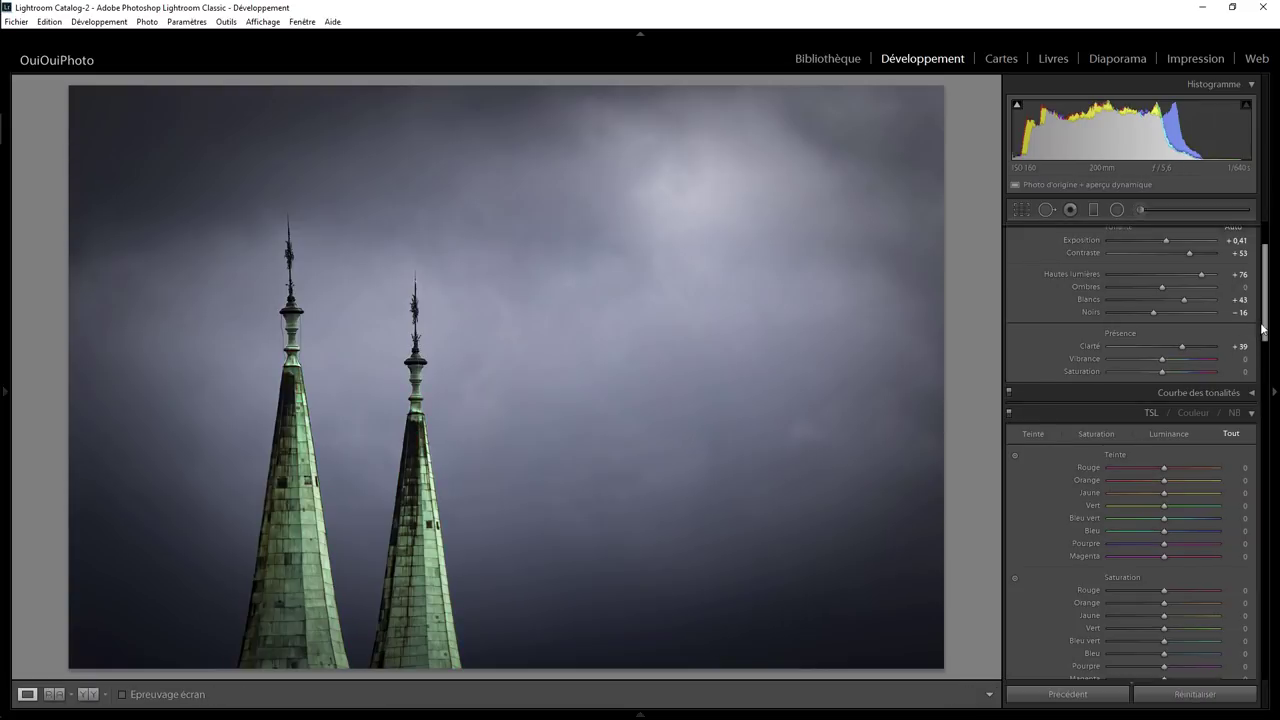
Step: Set HSL luminance Aqua to +100 and Blue to −36, then view the sky at 1:1
{"action": "left_click_drag", "start_coordinate": [1262, 328], "coordinate": [1268, 398]}
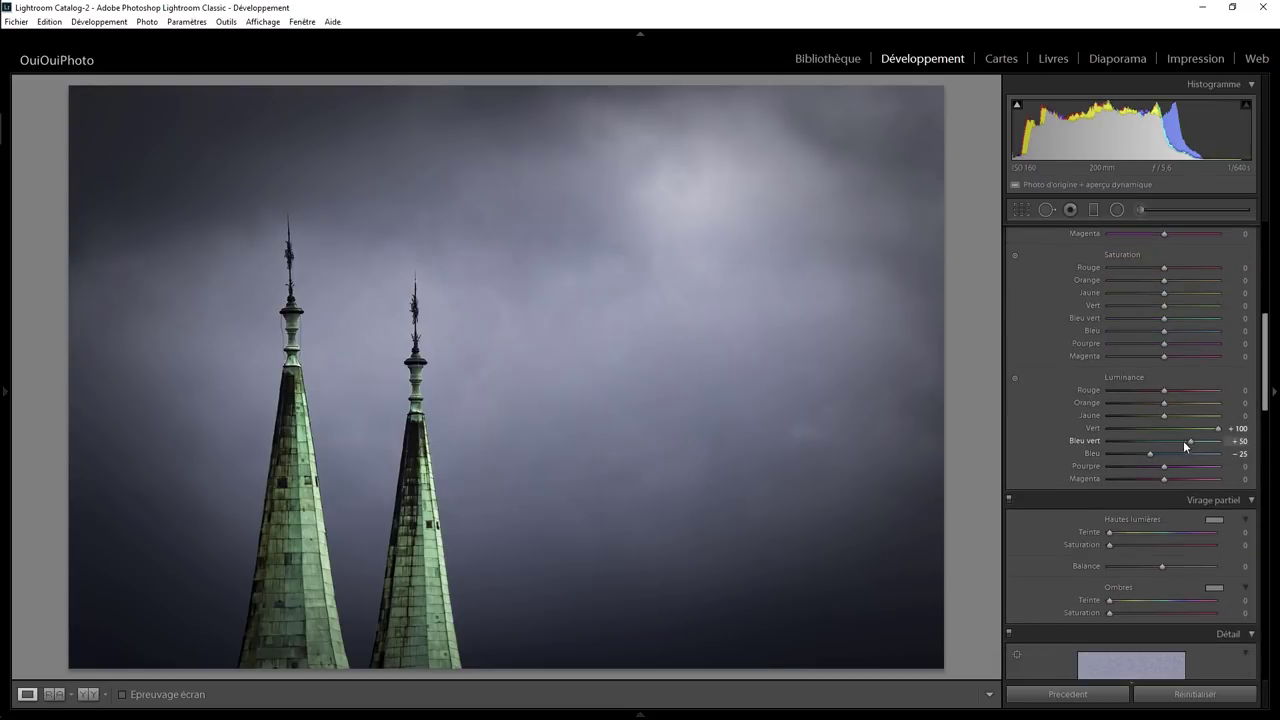
{"action": "left_click_drag", "start_coordinate": [1117, 449], "coordinate": [1237, 451]}
{"action": "left_click_drag", "start_coordinate": [1148, 455], "coordinate": [1094, 455]}
{"action": "left_click_drag", "start_coordinate": [1125, 462], "coordinate": [1142, 456]}
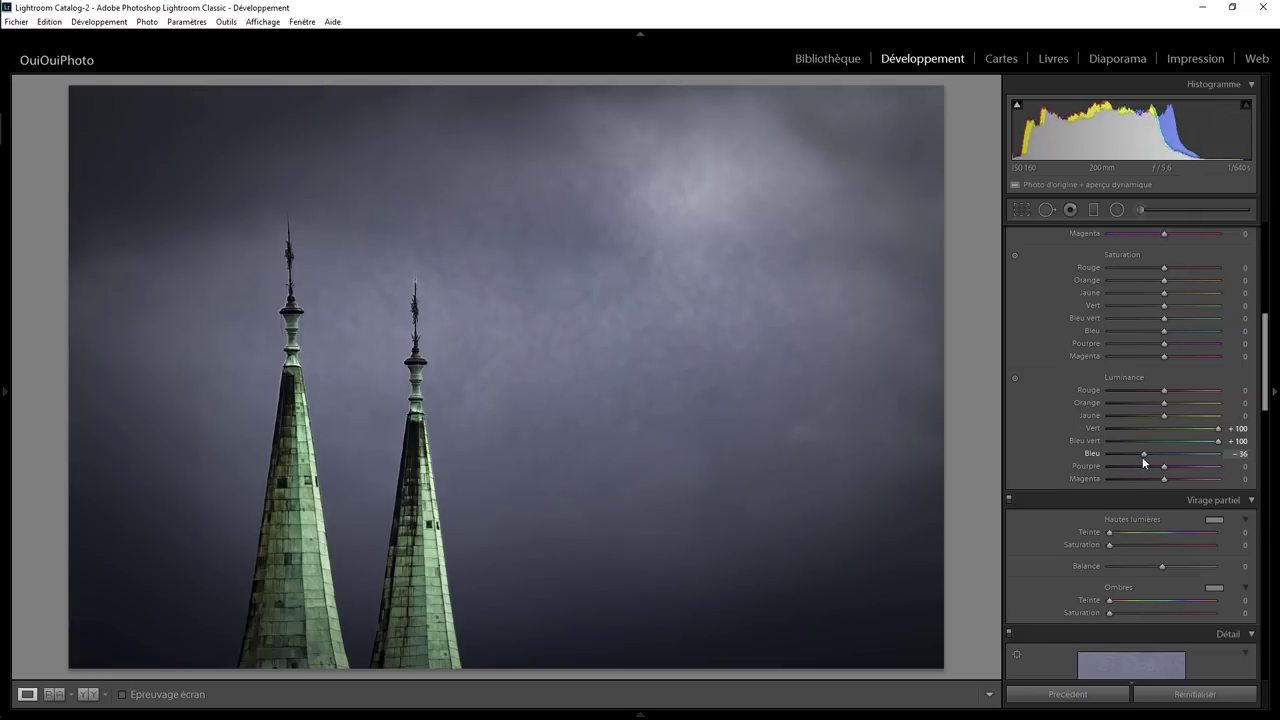
{"action": "left_click", "coordinate": [641, 268]}
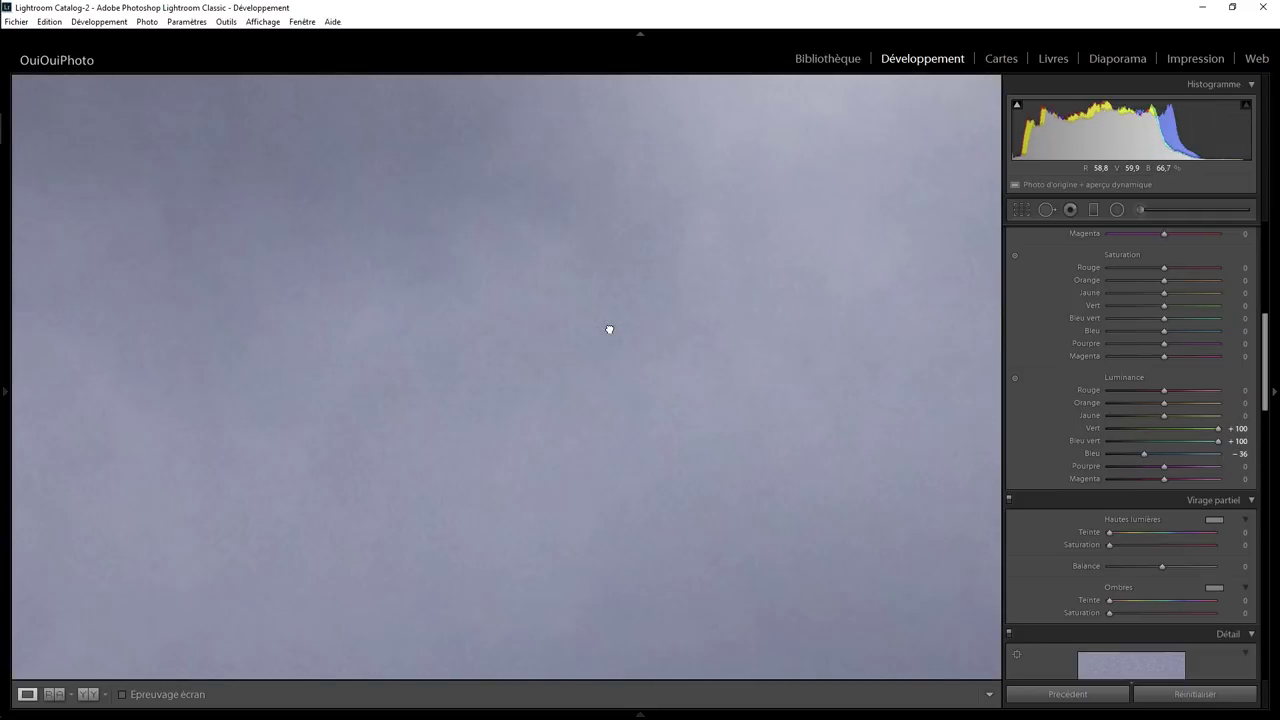
Step: Zoom back out to Fit to see the whole spires photo
{"action": "left_click", "coordinate": [609, 329]}
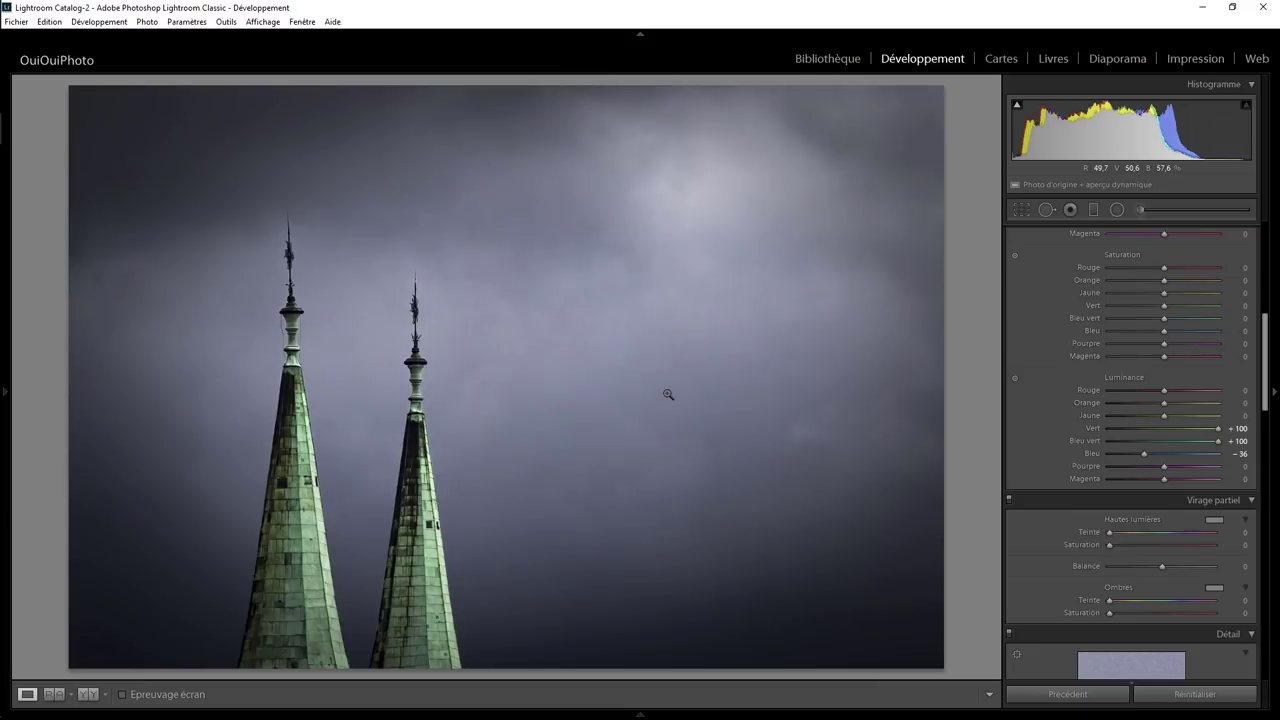